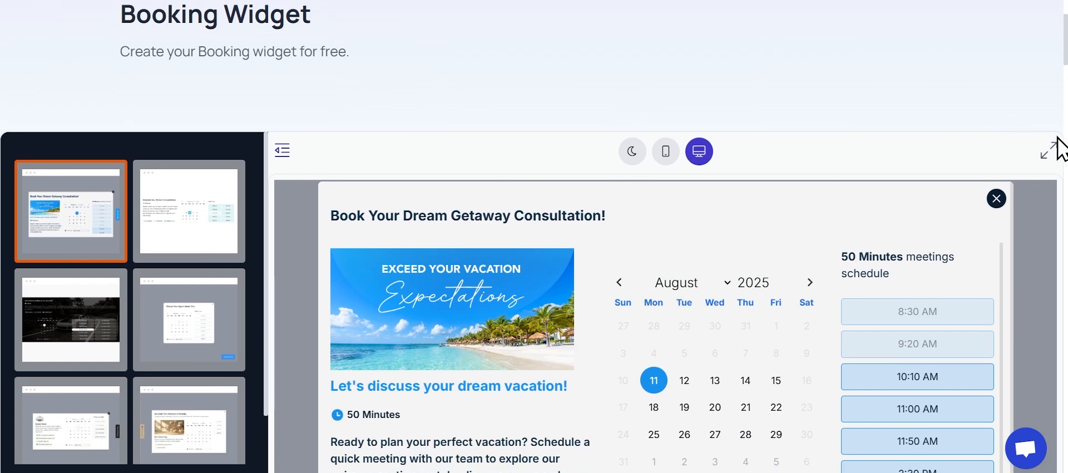
- Expand the preview to full screen and load the Savory Haven restaurant booking template
left_click(1051, 159)
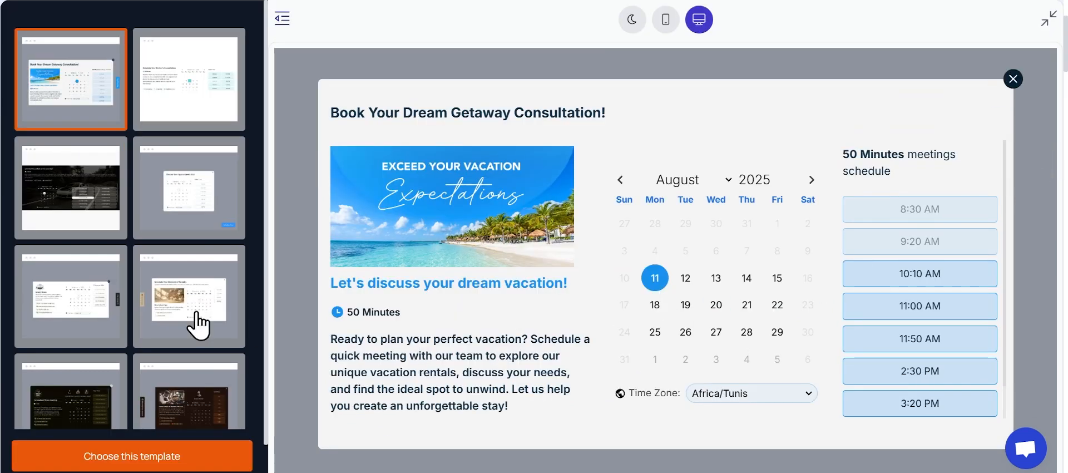
left_click(70, 315)
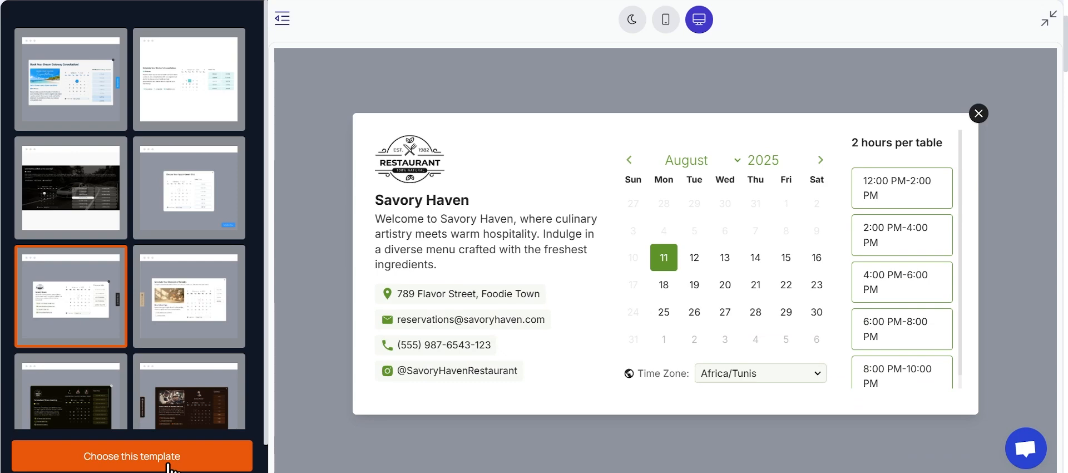
- Adopt the Savory Haven template and set Monday's hours to 9:00 AM–1:00 PM
left_click(171, 467)
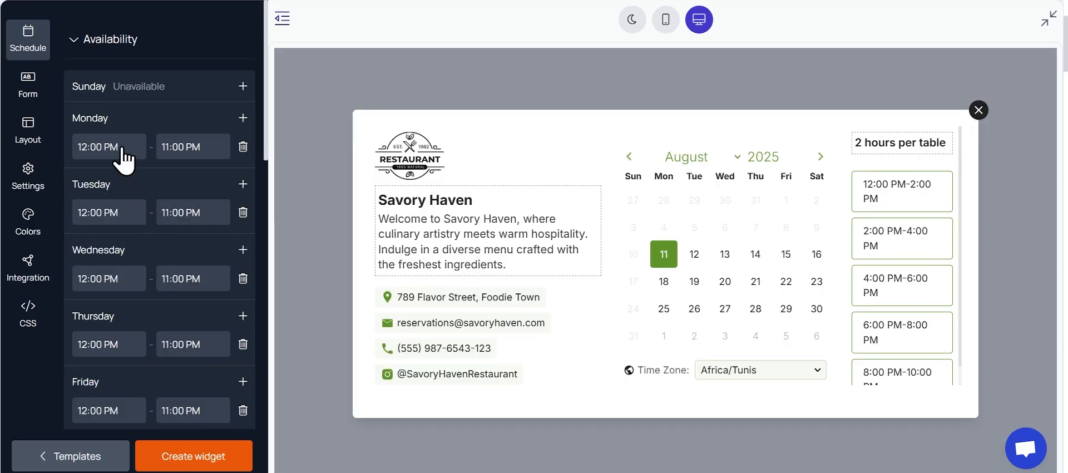
left_click(120, 149)
scroll(102, 238, "up", 3)
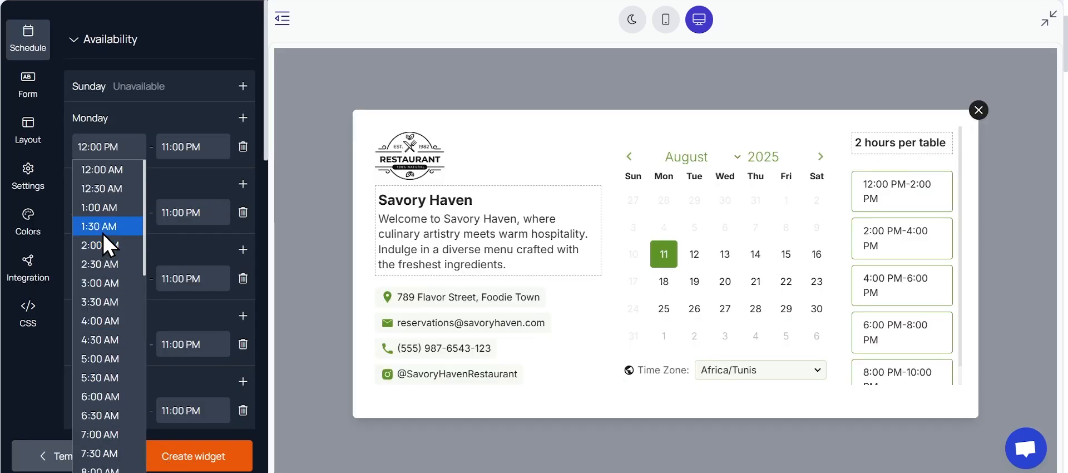
scroll(102, 233, "down", 3)
left_click(70, 344)
left_click(162, 145)
scroll(179, 401, "down", 1)
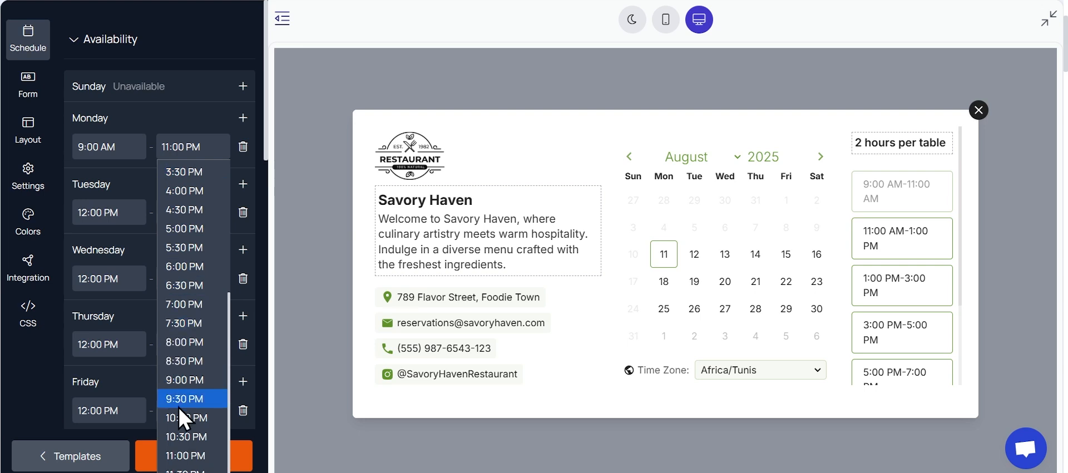
scroll(192, 339, "up", 4)
left_click(193, 320)
left_click(200, 139)
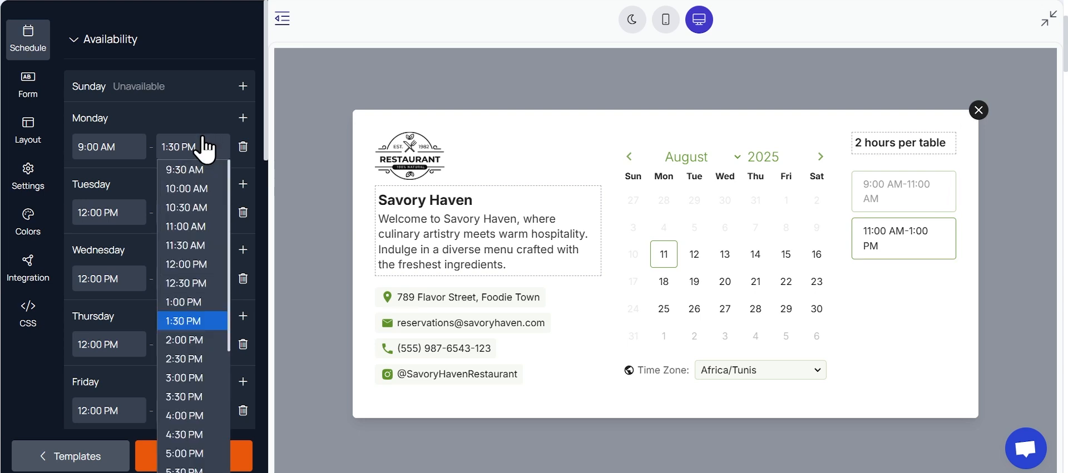
left_click(190, 302)
- Add a second Monday range from 2:00 PM to 5:00 PM, then move on to Tuesday's start time
left_click(243, 118)
left_click(109, 180)
scroll(114, 239, "down", 5)
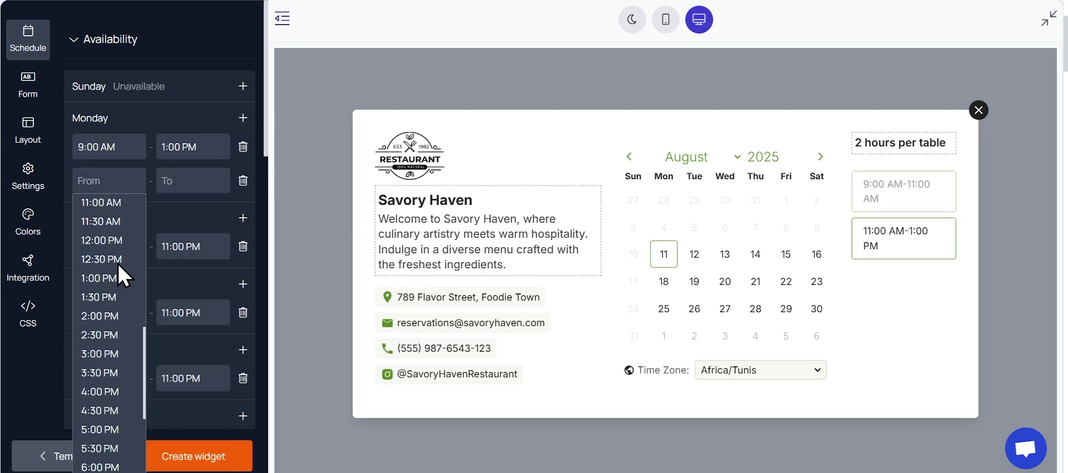
left_click(120, 300)
left_click(158, 187)
scroll(172, 265, "down", 2)
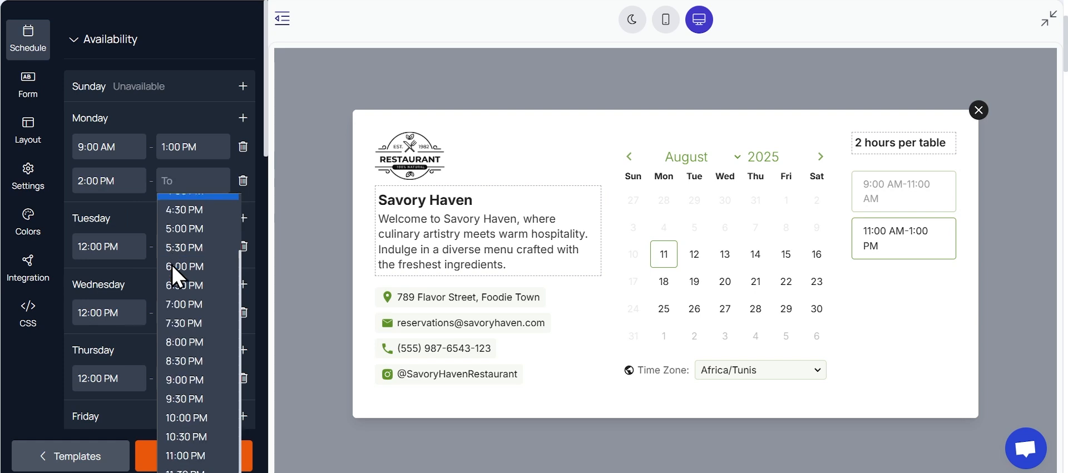
left_click(181, 246)
left_click(90, 248)
scroll(102, 136, "up", 5)
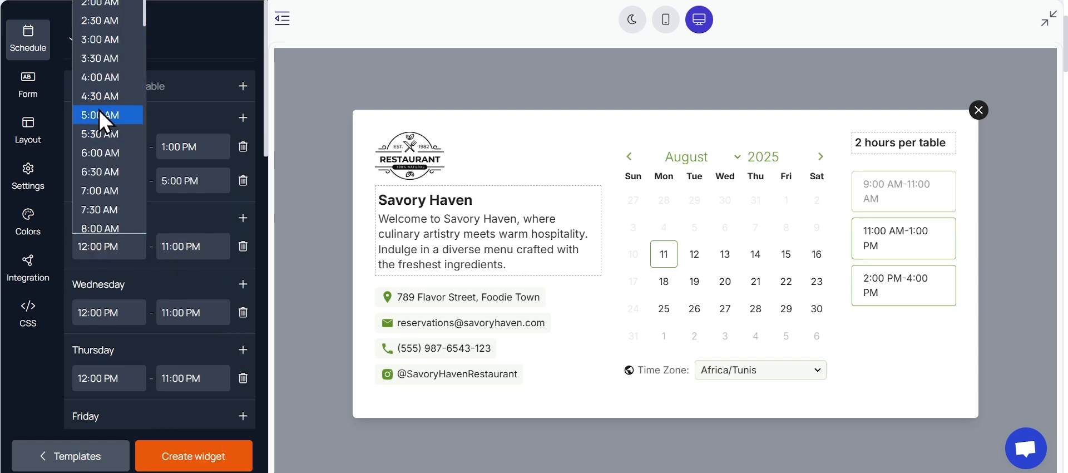
scroll(230, 228, "down", 8)
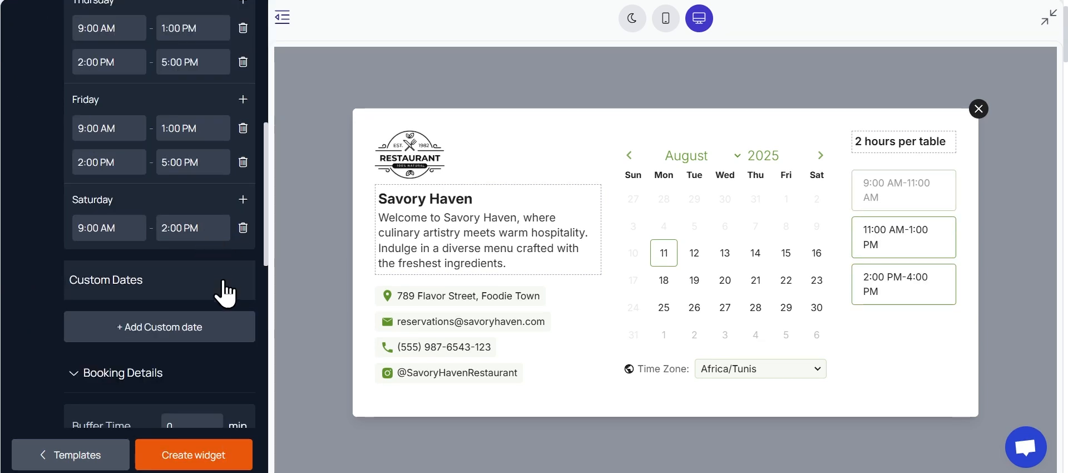
- Set the buffer time, switch off the date range limit, and measure minimum notice in days
type("15")
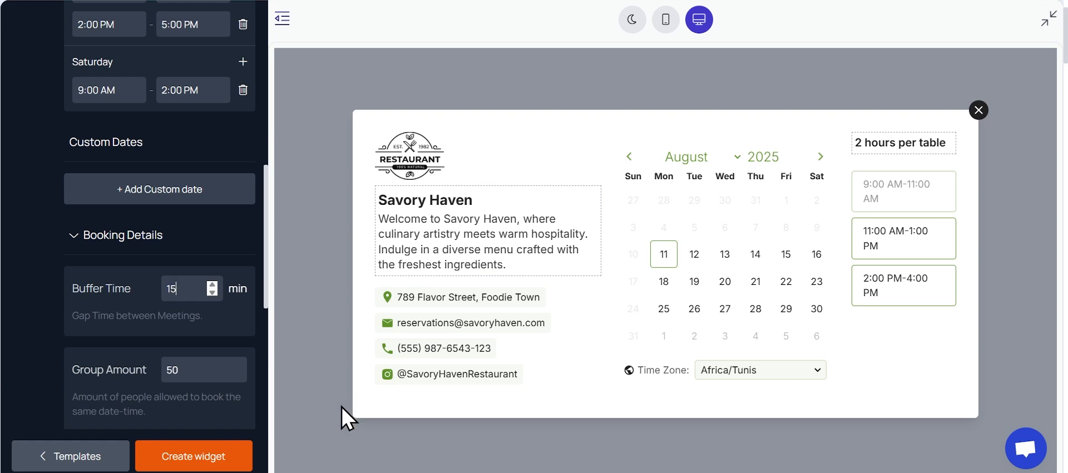
key("Tab")
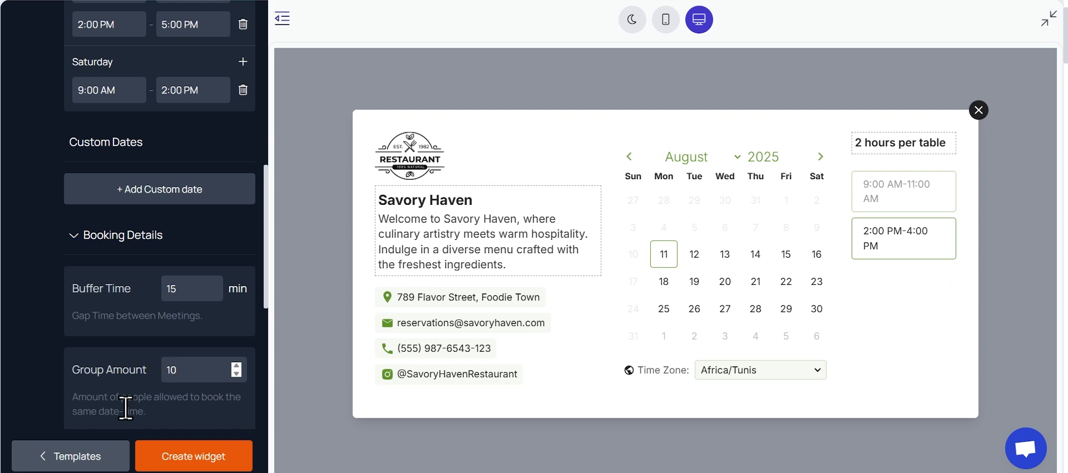
scroll(163, 346, "down", 5)
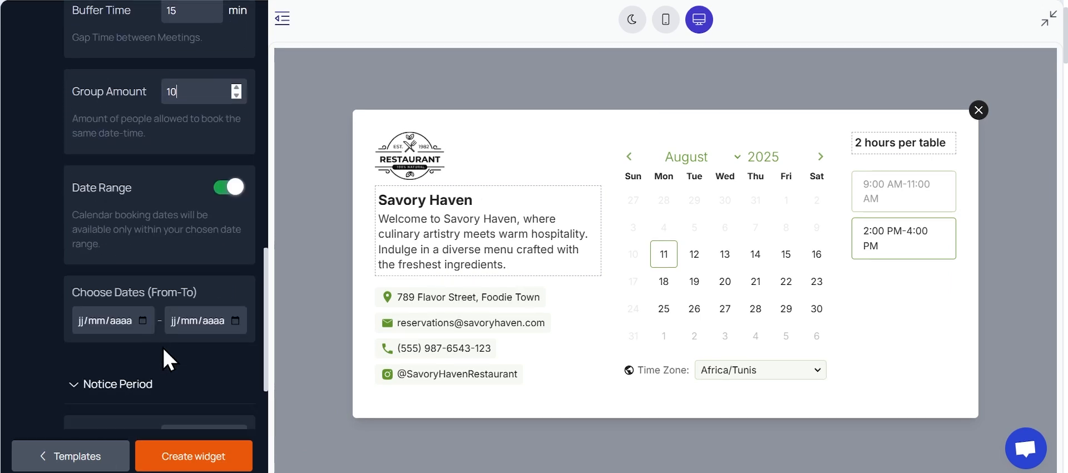
left_click(232, 189)
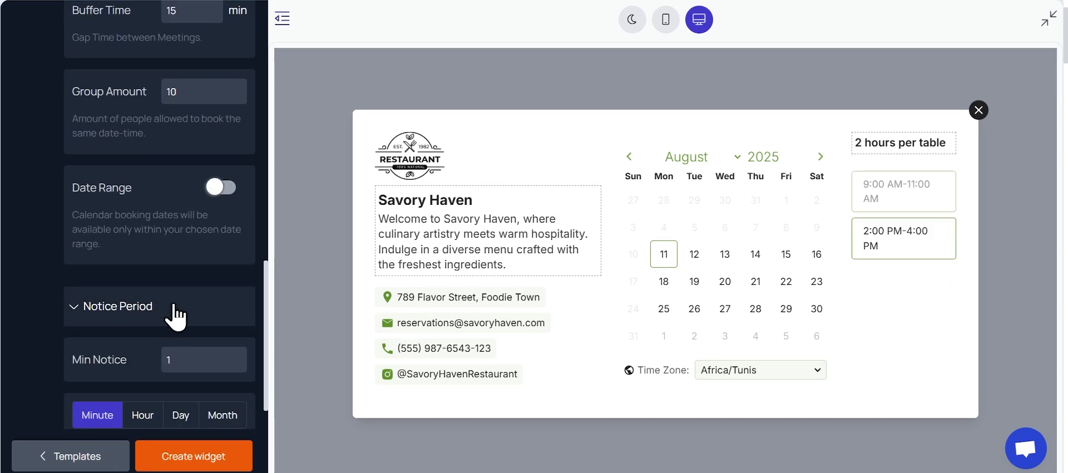
scroll(175, 315, "down", 1)
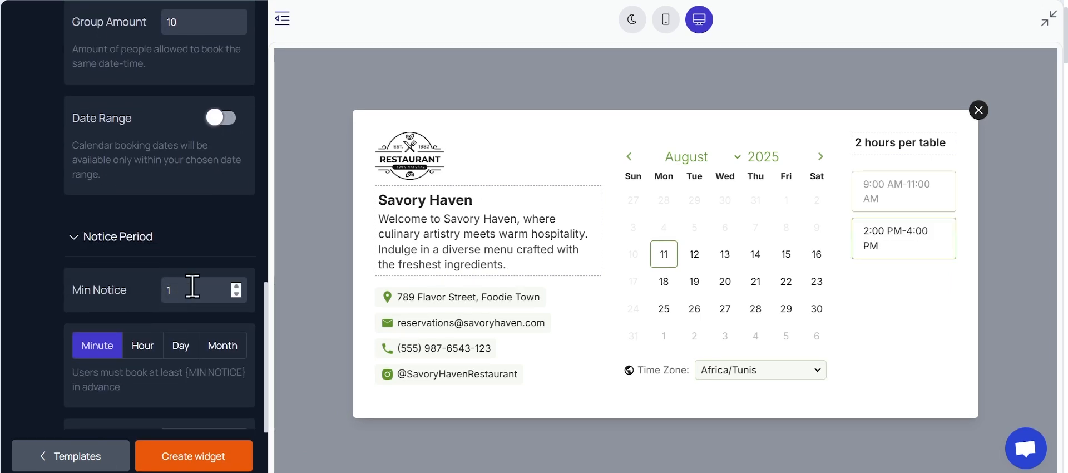
left_click(182, 352)
- Set maximum notice to 3 months and page the preview calendar ahead to check bookable dates
scroll(233, 322, "down", 2)
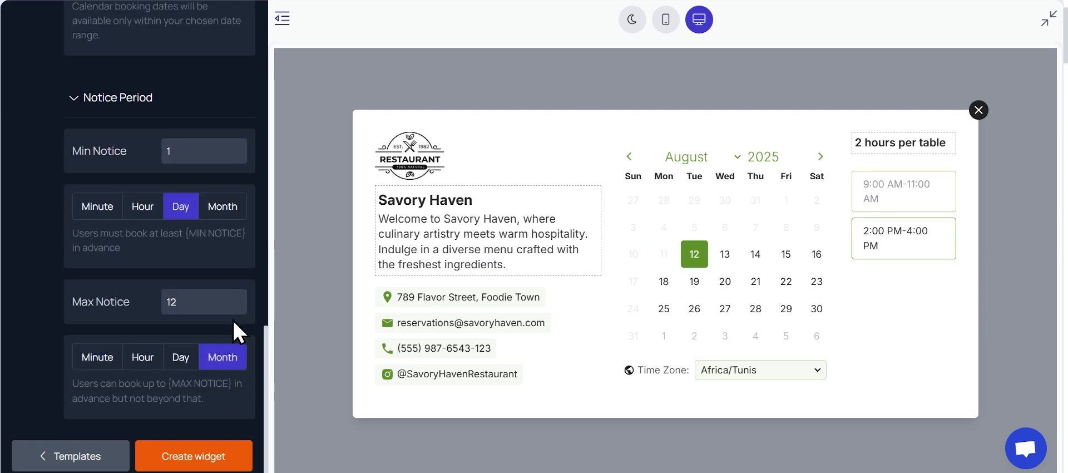
double_click(204, 301)
type("3")
left_click(225, 365)
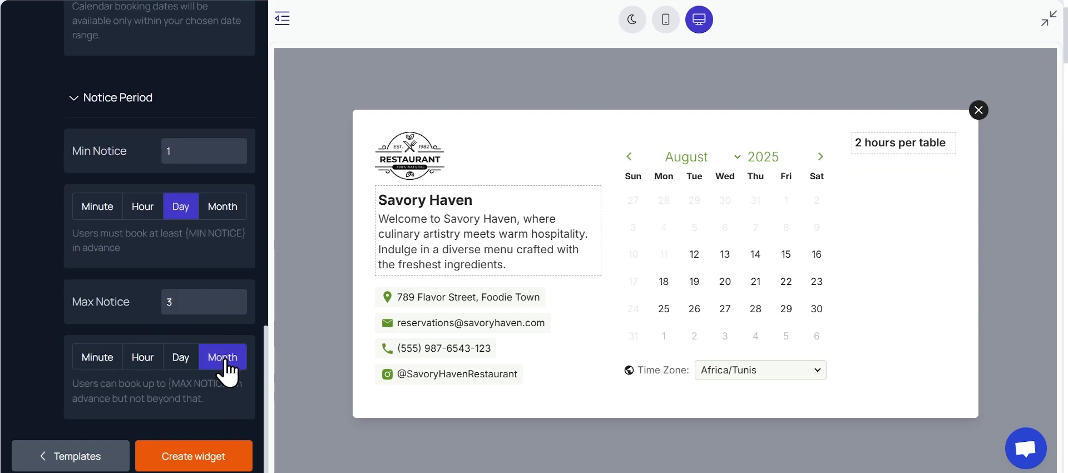
left_click(824, 158)
left_click(823, 158)
left_click(824, 159)
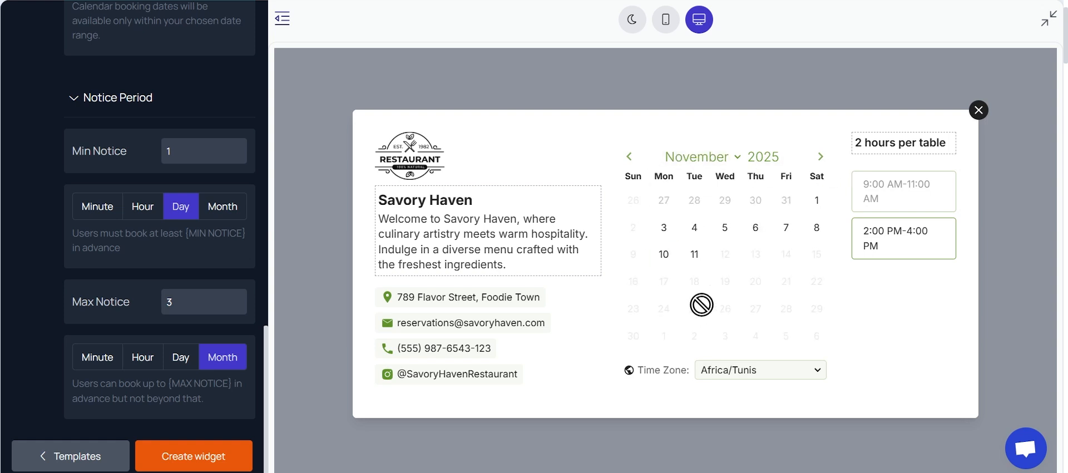
scroll(165, 342, "down", 1)
scroll(164, 328, "up", 10)
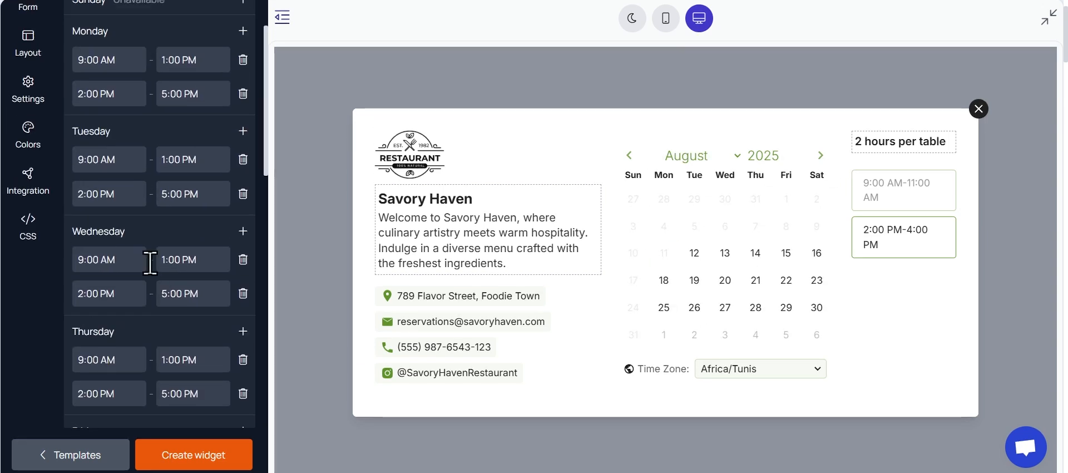
- In Settings, set the booking duration to 45 with the unit in minutes
scroll(149, 262, "up", 3)
left_click(31, 183)
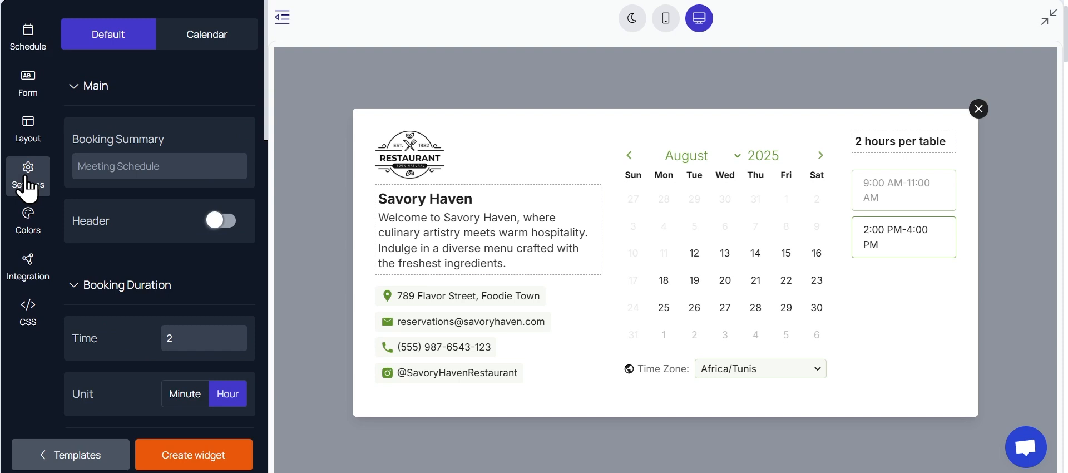
left_click(230, 223)
left_click(228, 224)
scroll(179, 239, "down", 3)
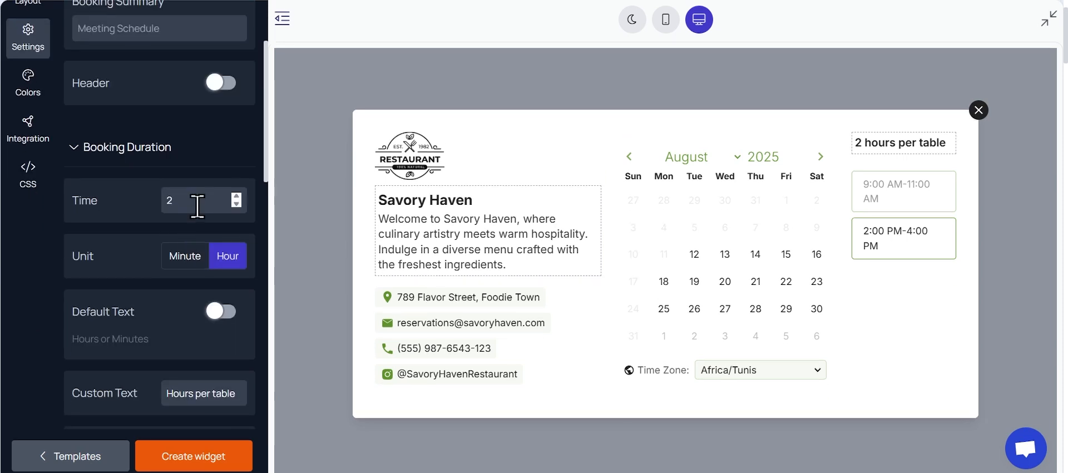
left_click(197, 206)
key("BackSpace")
type("45")
left_click(177, 253)
- Use the default duration text and show '45 Minutes' in the info section
scroll(141, 245, "down", 2)
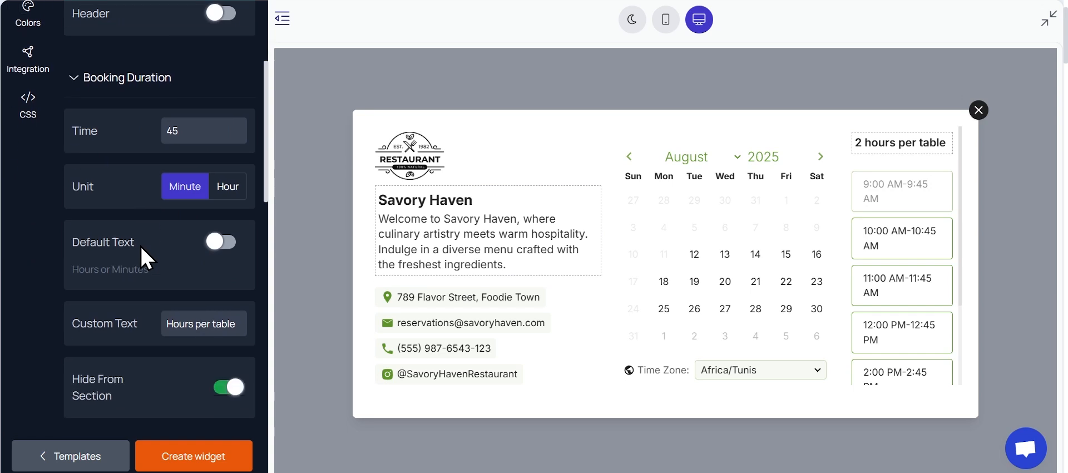
left_click(228, 244)
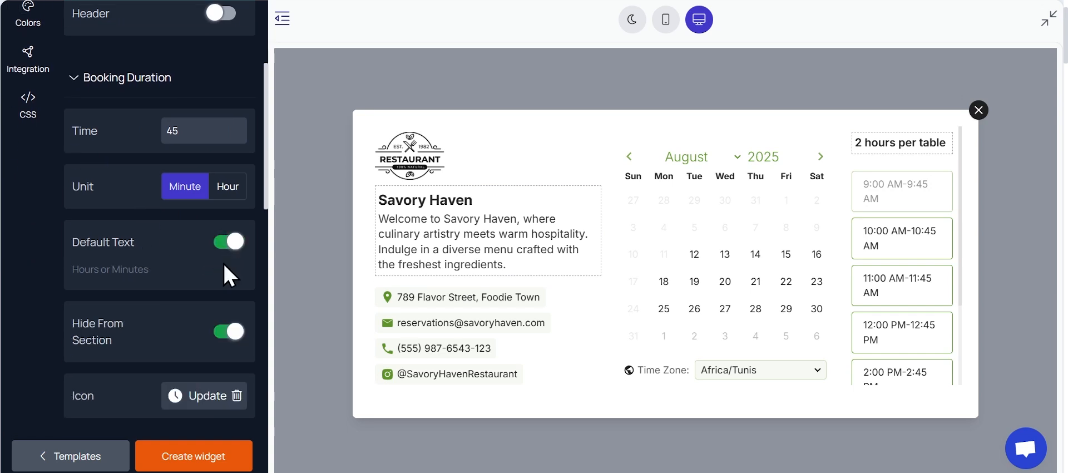
scroll(229, 334, "down", 2)
left_click(227, 264)
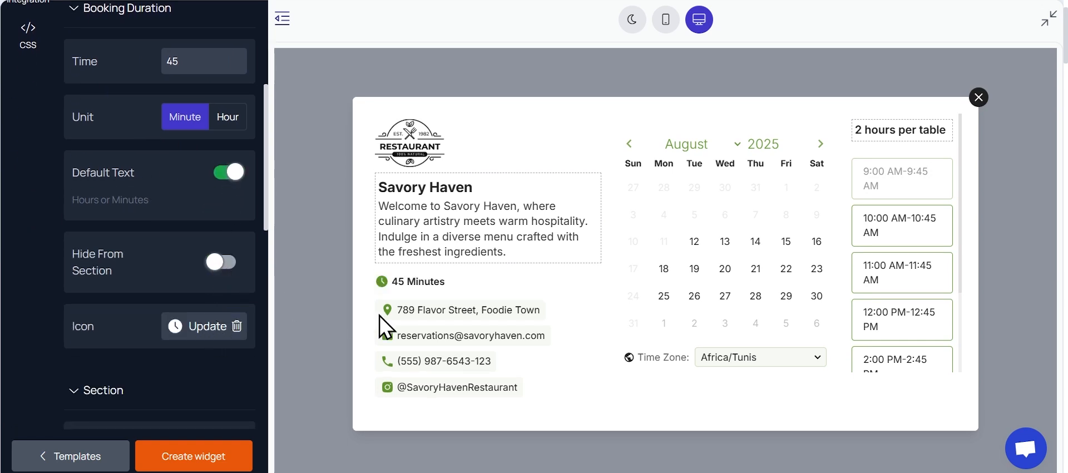
scroll(142, 279, "down", 3)
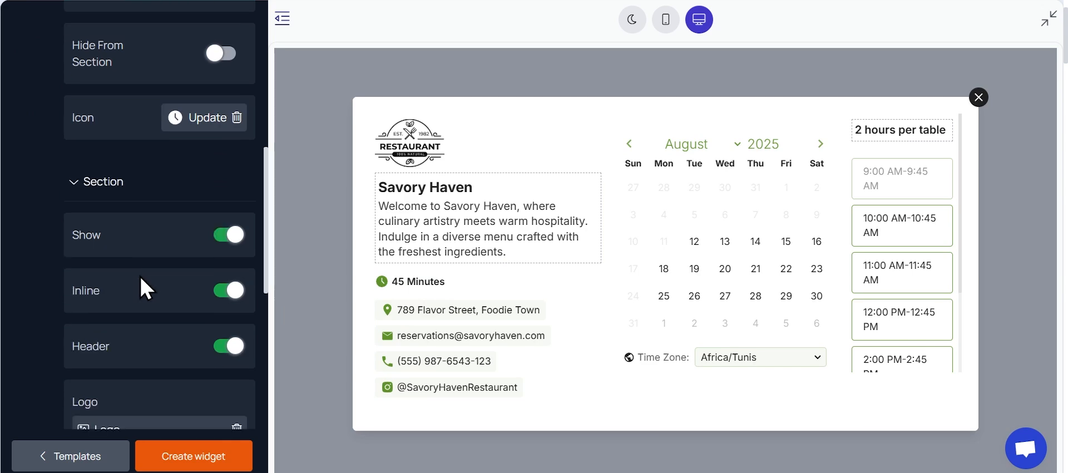
- Try toggling the info section, its layout and its header, leaving them as they were
left_click(221, 240)
left_click(222, 239)
left_click(223, 293)
left_click(224, 297)
scroll(223, 309, "down", 2)
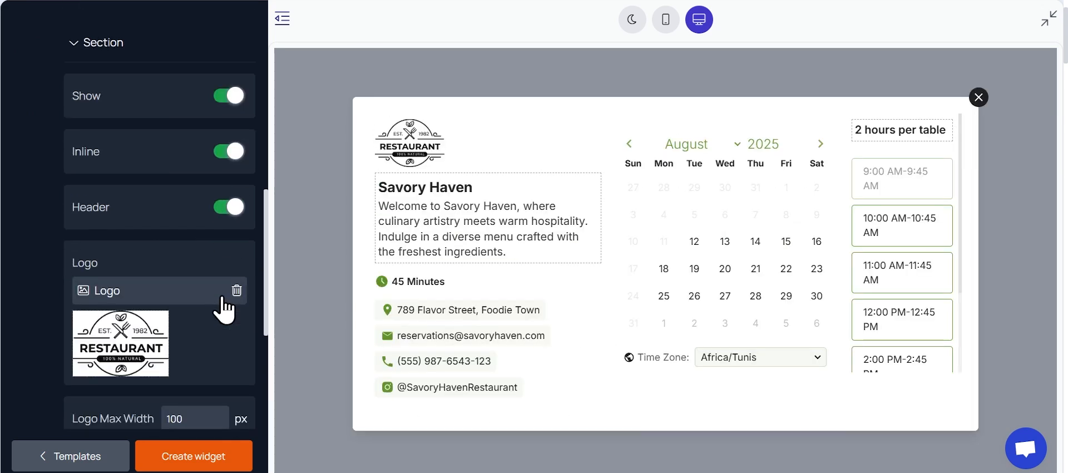
left_click(224, 207)
left_click(224, 206)
- Replace the logo with the Jamie & Annie image and set Logo Max Width to 120 px
left_click(113, 305)
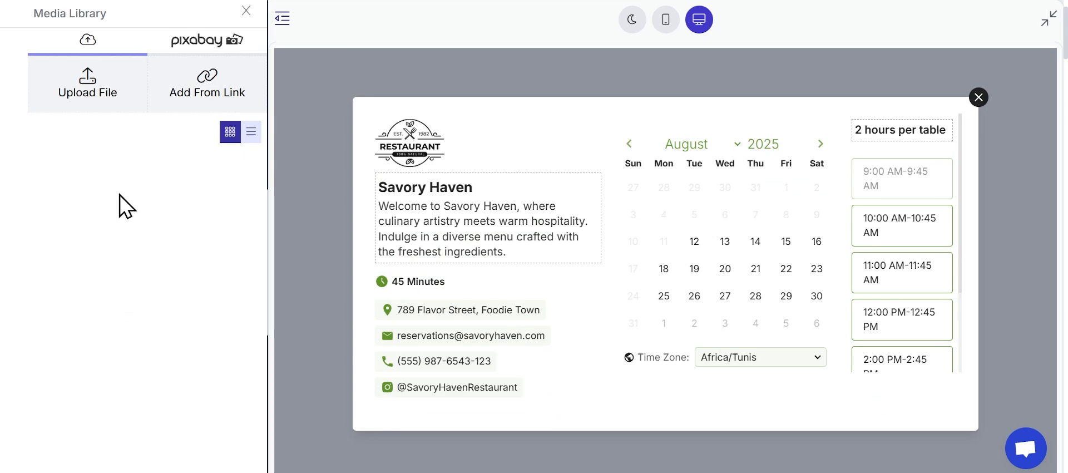
left_click(64, 220)
scroll(207, 106, "down", 2)
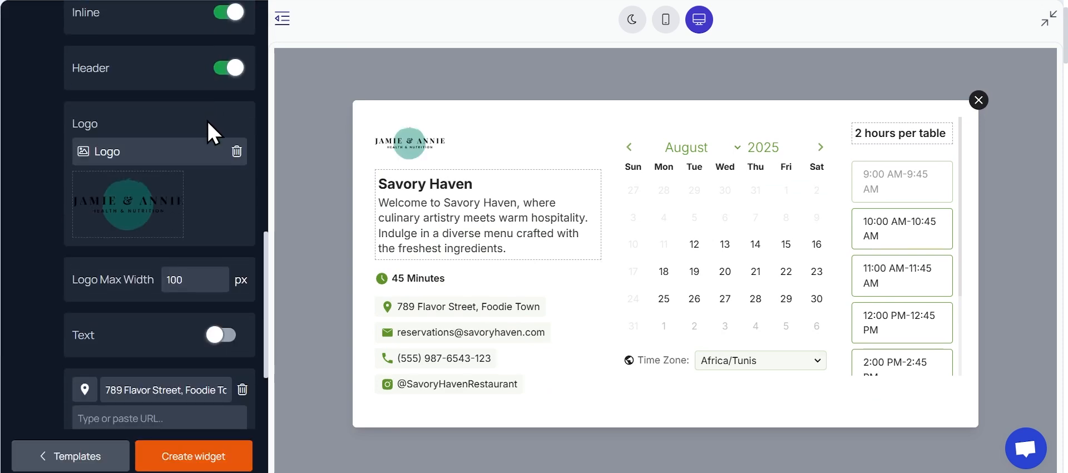
double_click(209, 279)
type("120")
left_click(171, 329)
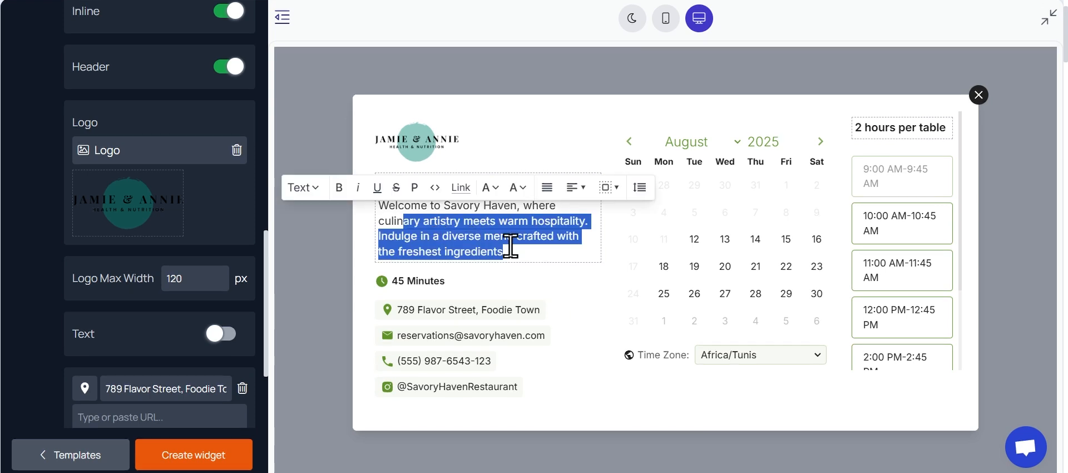
- Replace the Savory Haven heading and description with a bold 'Book Your Wellness Session Today' heading
left_click(517, 251)
left_click_drag(517, 251, 365, 205)
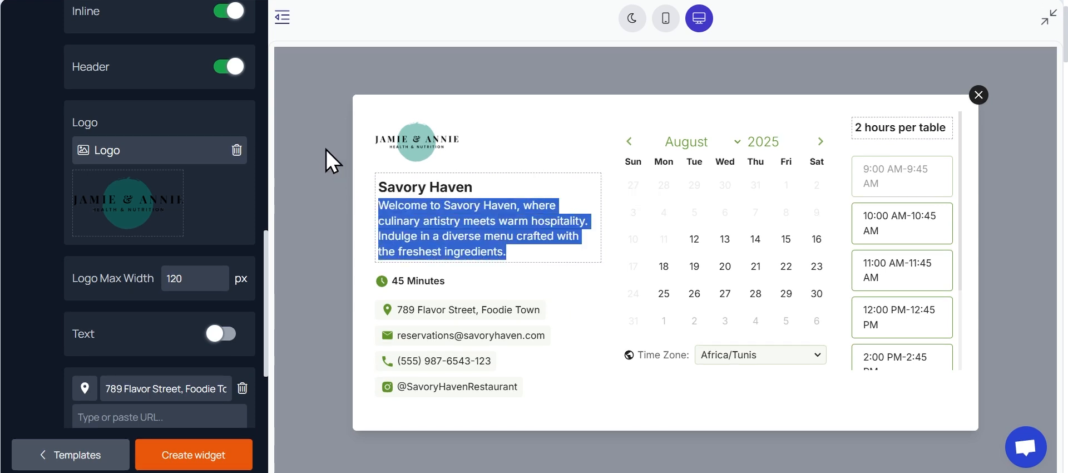
key("BackSpace")
key("BackSpace")
key("BackSpace")
key("BackSpace")
key("BackSpace")
key("BackSpace")
key("BackSpace")
key("BackSpace")
key("BackSpace")
key("BackSpace")
key("BackSpace")
key("BackSpace")
key("BackSpace")
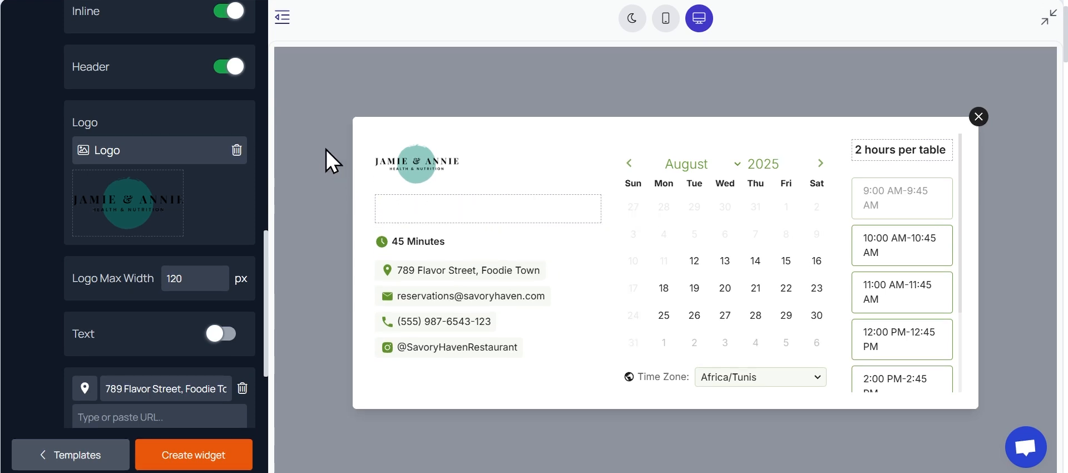
triple_click(404, 216)
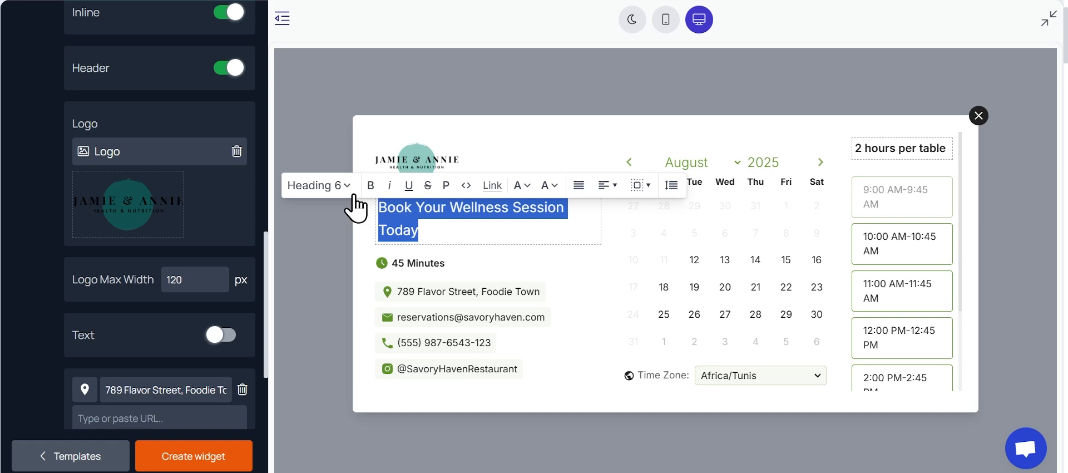
left_click(374, 192)
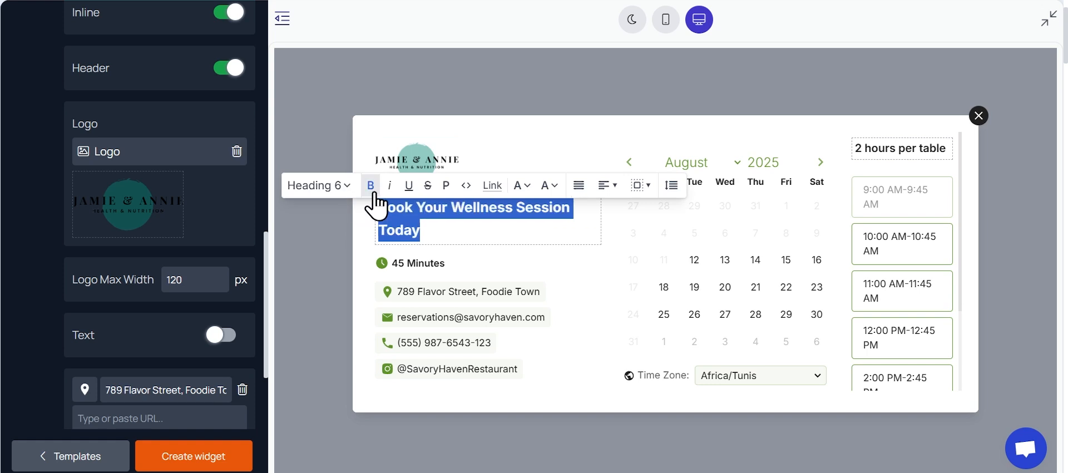
left_click(348, 261)
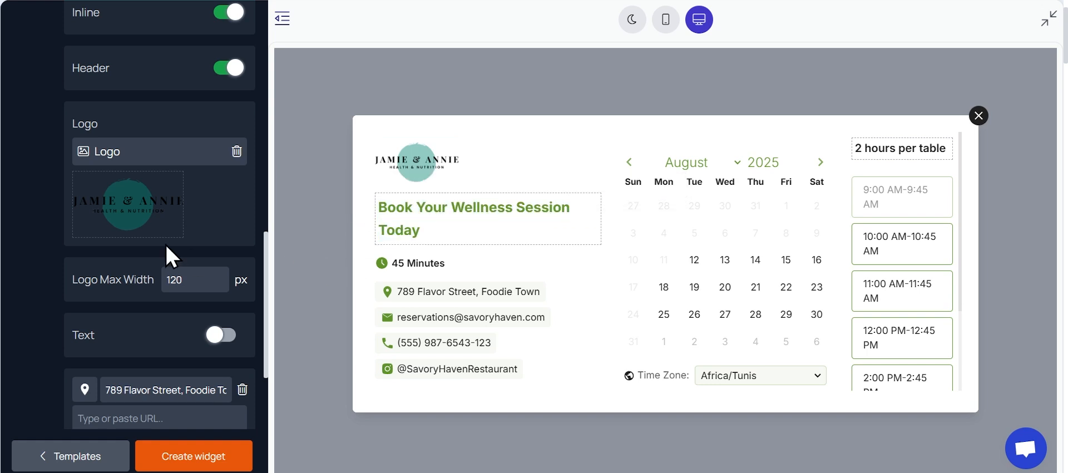
- Add a description text block containing the pasted wellness paragraph
scroll(166, 244, "down", 1)
left_click(222, 265)
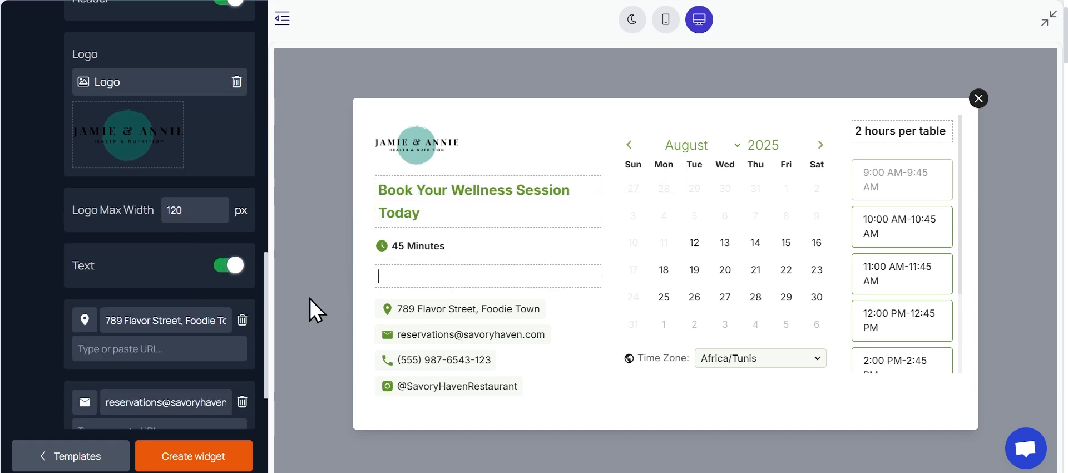
type("Take the first step toward a healthier lifestyle. Schedule your personalized health & nutrition consultation and start your journey to better habits, more energy, and lasting results.")
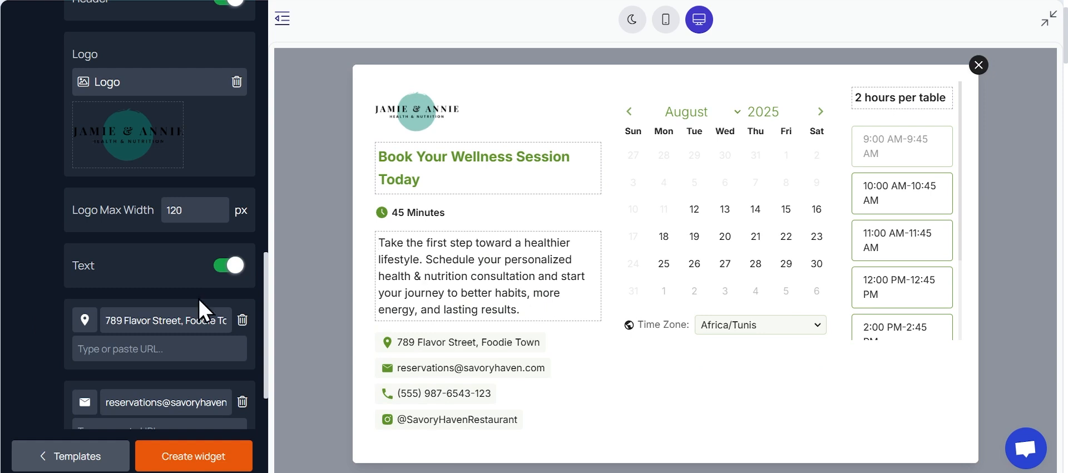
- Remove the address, email and Instagram contacts and replace the phone number
scroll(192, 306, "down", 1)
left_click(242, 253)
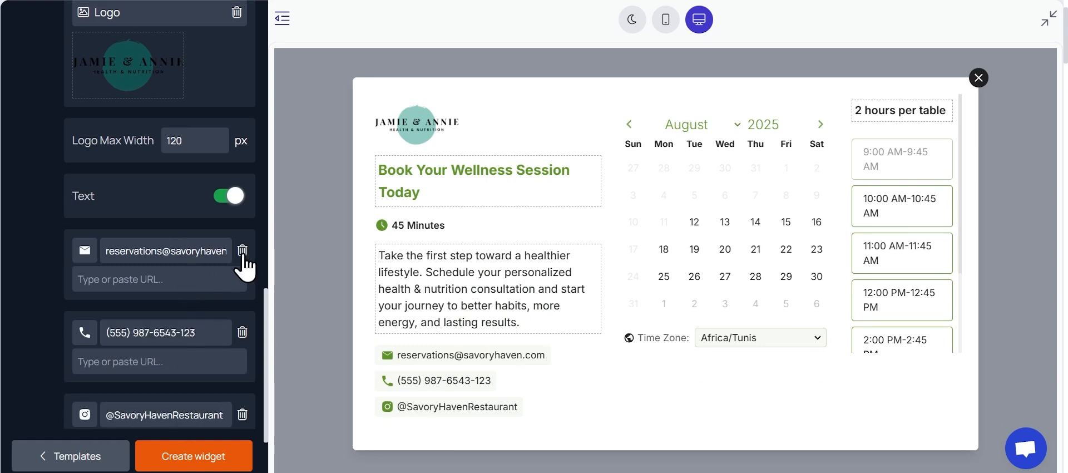
left_click(242, 253)
left_click_drag(201, 252, 164, 248)
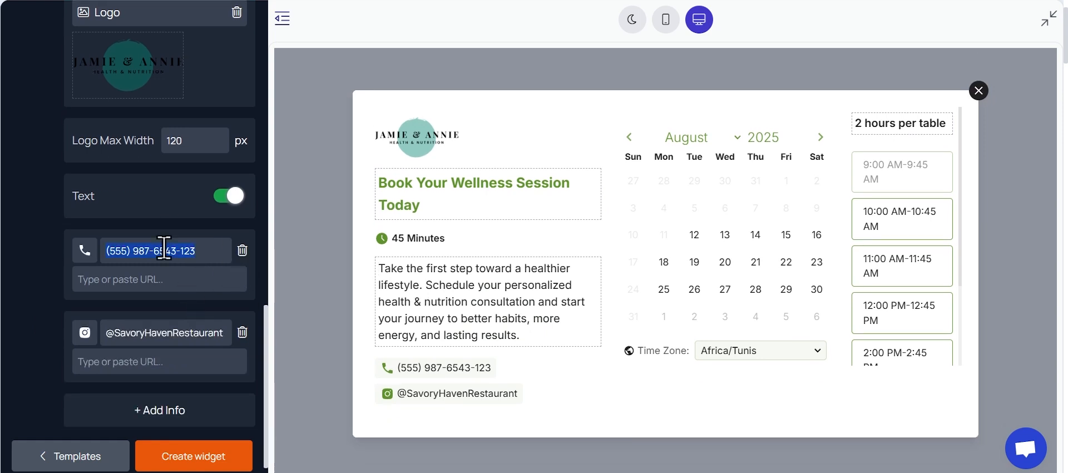
type("+1 (555) 123-4567")
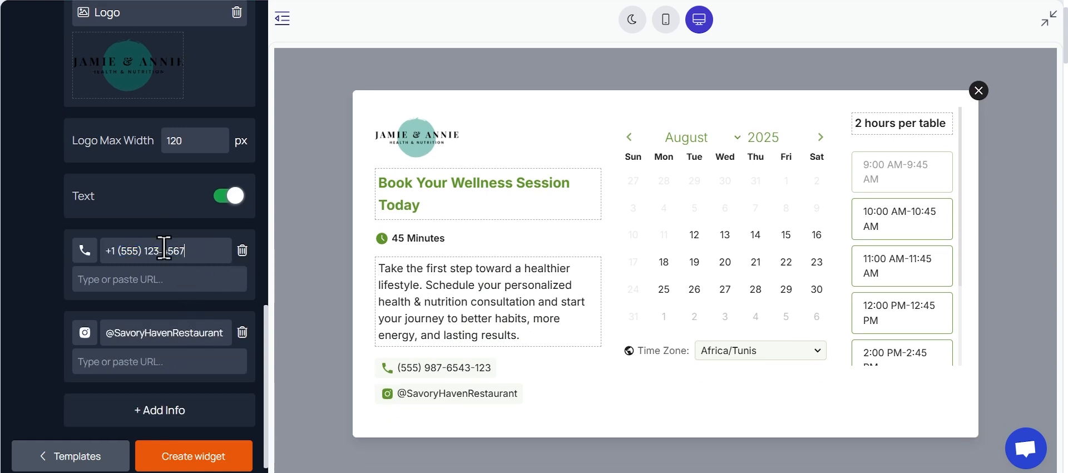
left_click(242, 332)
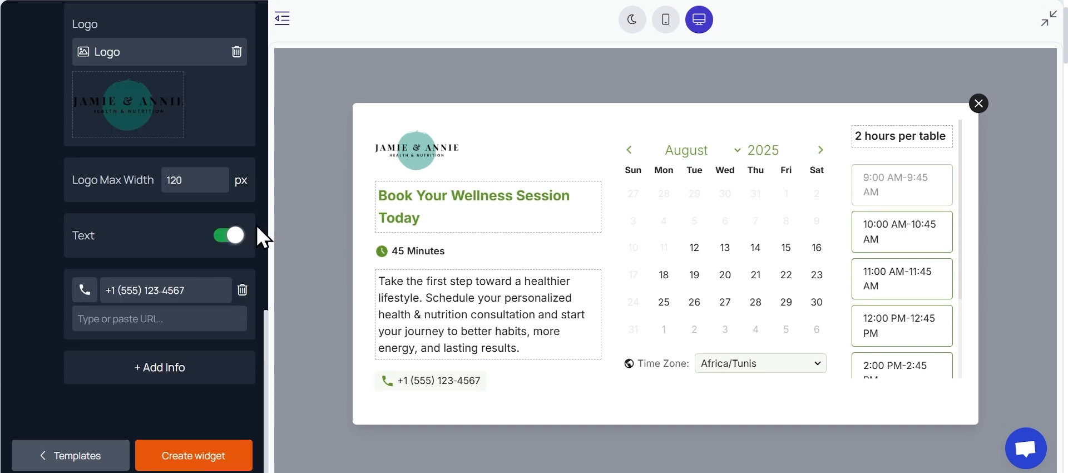
scroll(141, 252, "up", 5)
scroll(142, 252, "up", 5)
- In Calendar settings, start the week on Monday and set Day Round to 20
left_click(215, 43)
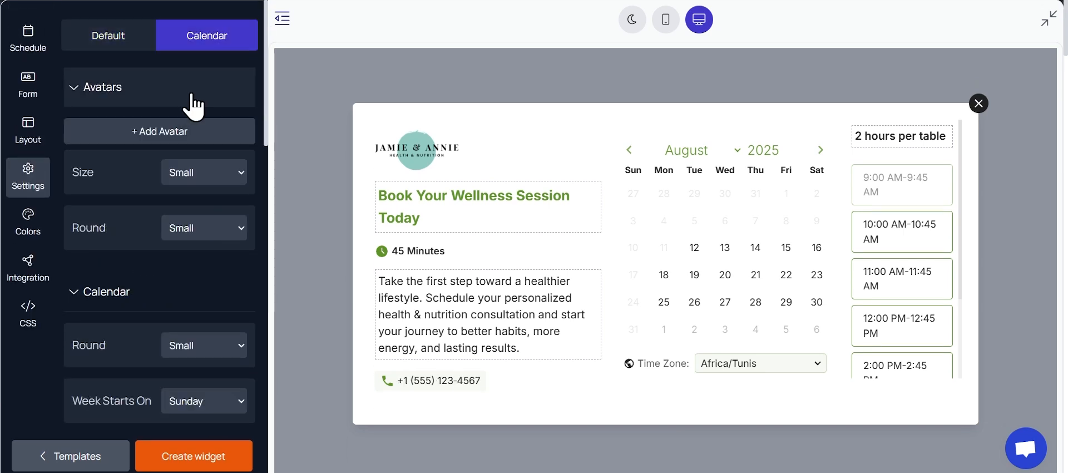
scroll(162, 177, "down", 1)
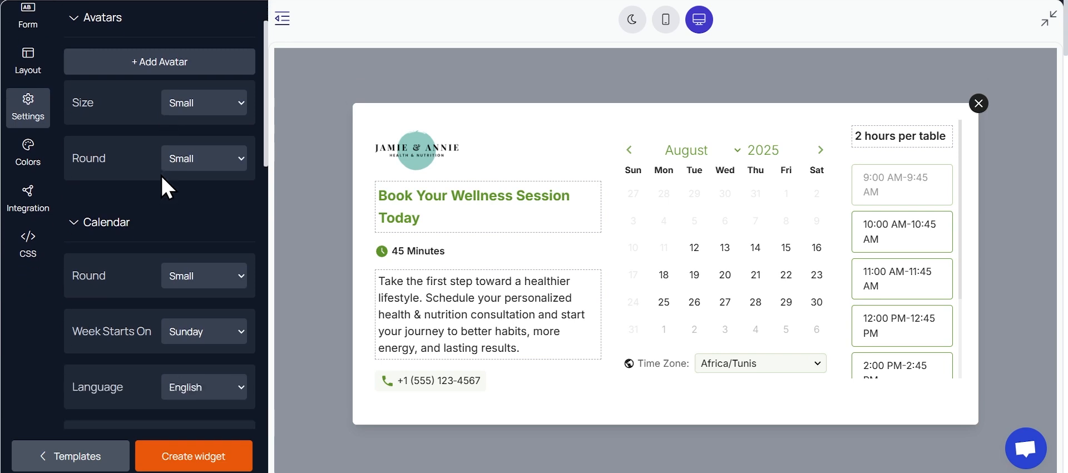
scroll(162, 176, "down", 1)
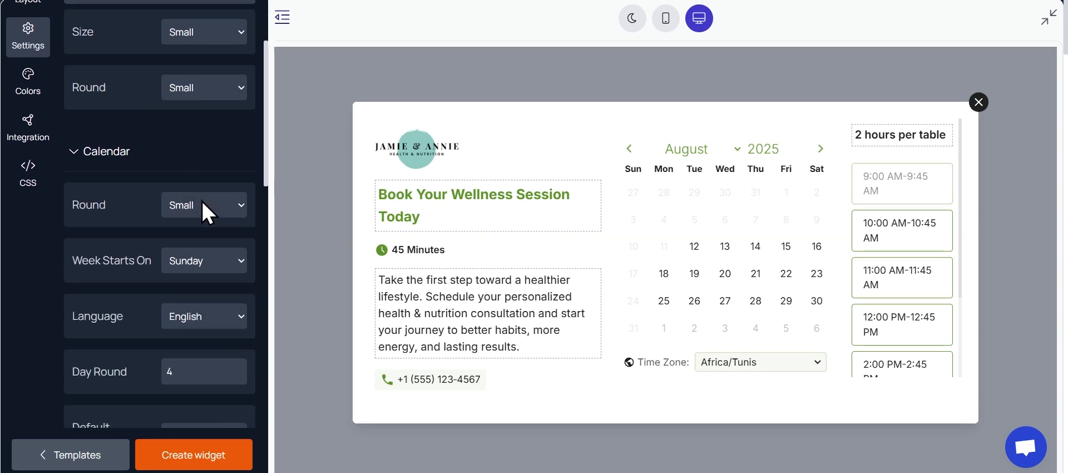
scroll(202, 201, "down", 1)
left_click(203, 195)
left_click(208, 231)
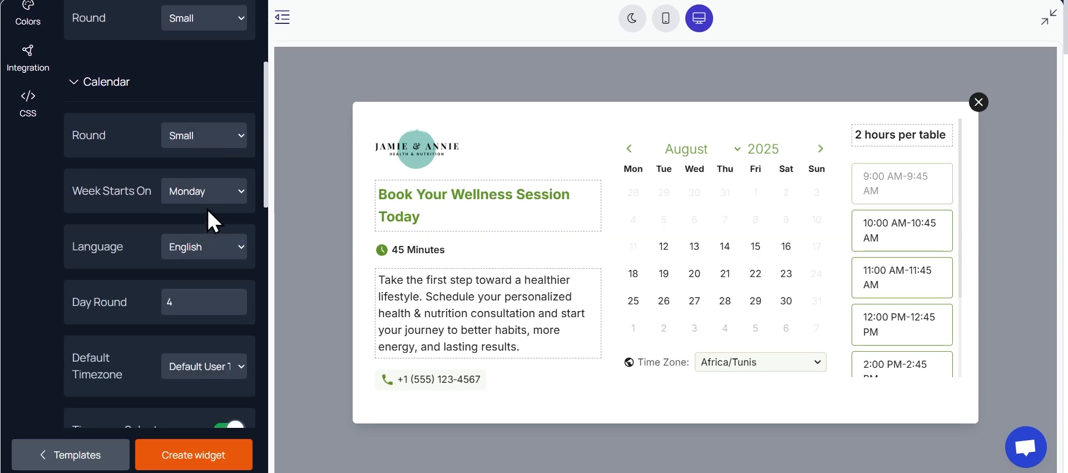
scroll(209, 203, "down", 1)
left_click(665, 273)
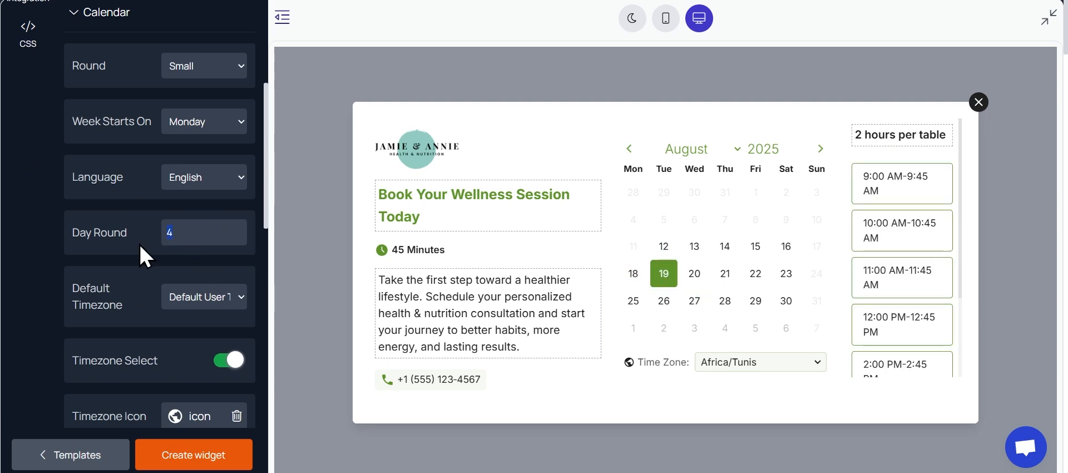
type("20")
- Hide the time-slot heading and show the time slots in 24-hour format
scroll(139, 245, "down", 1)
scroll(177, 245, "down", 1)
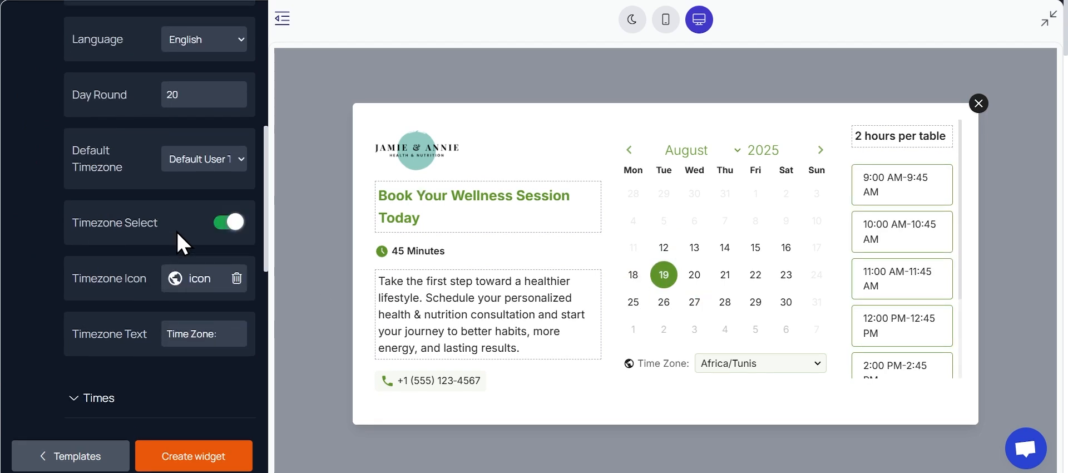
scroll(177, 231, "down", 3)
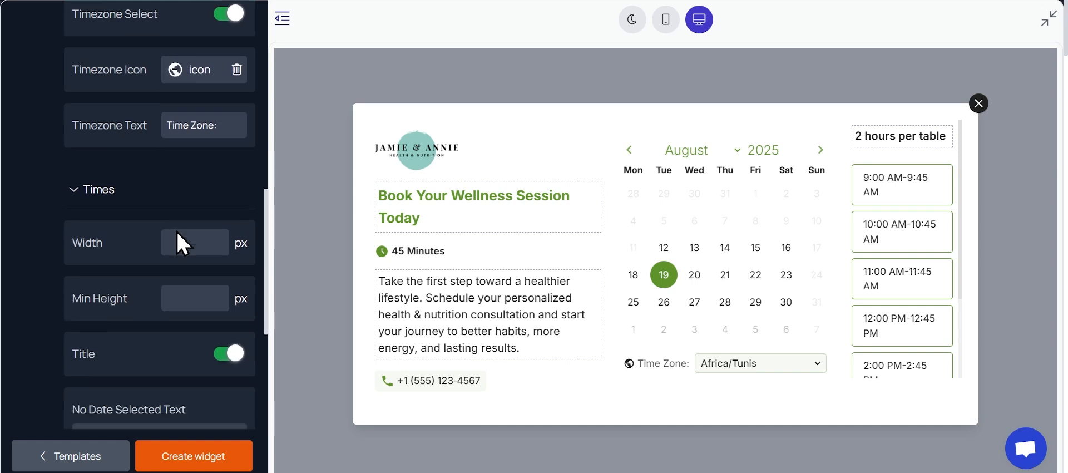
scroll(195, 232, "down", 2)
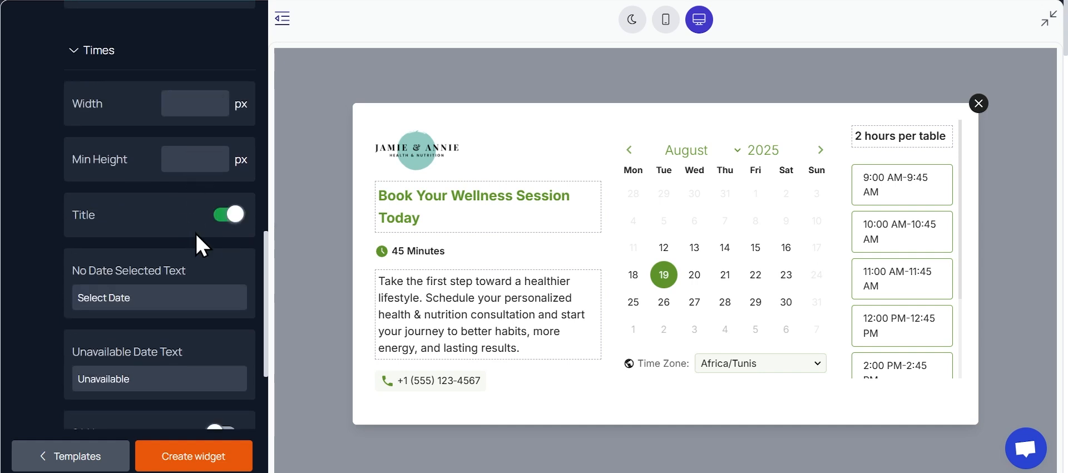
left_click(225, 222)
scroll(195, 267, "down", 2)
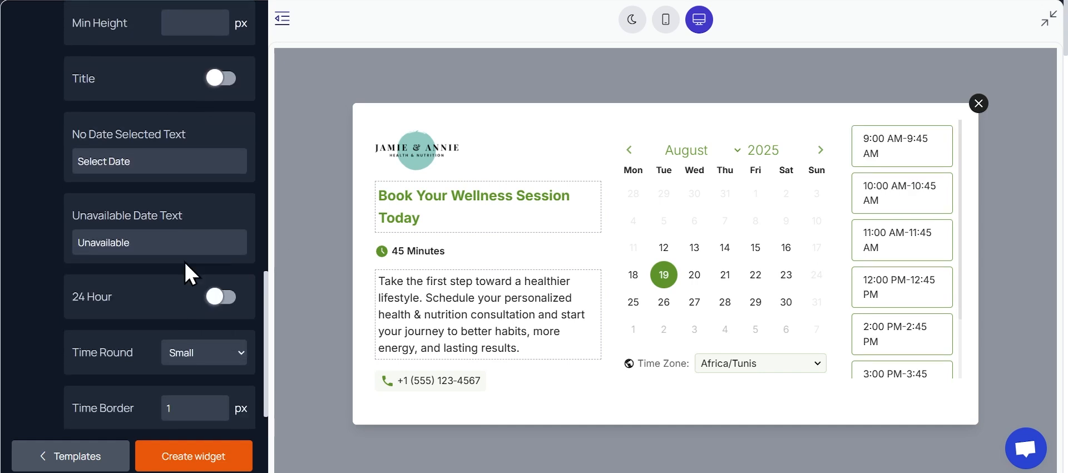
scroll(202, 248, "down", 2)
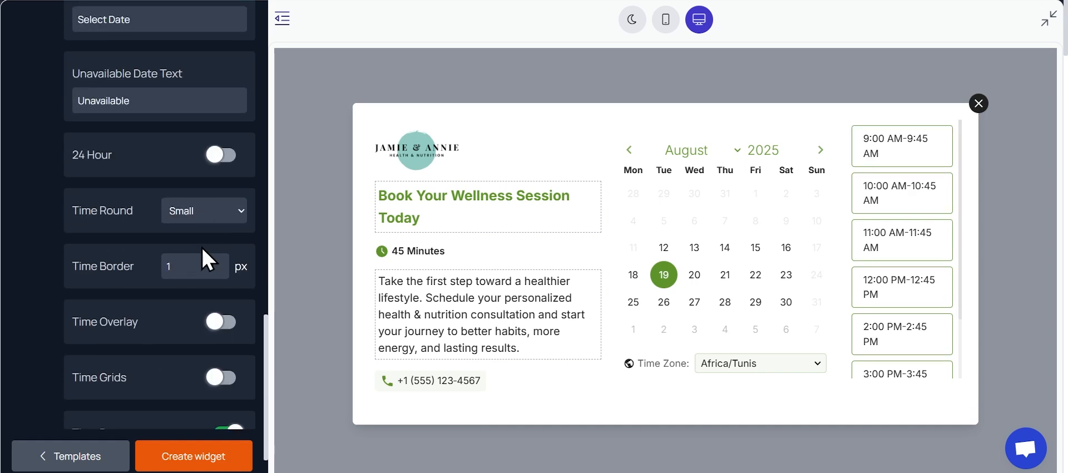
left_click(224, 155)
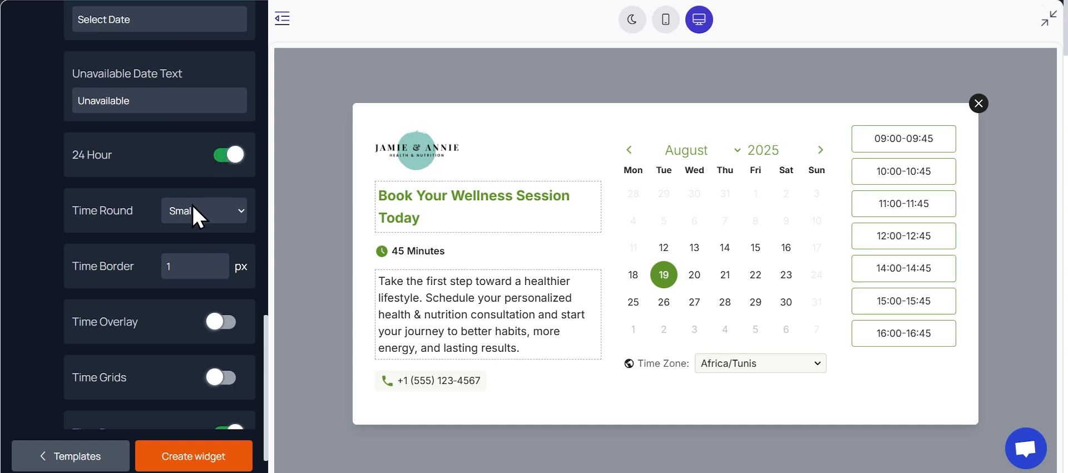
scroll(192, 205, "down", 1)
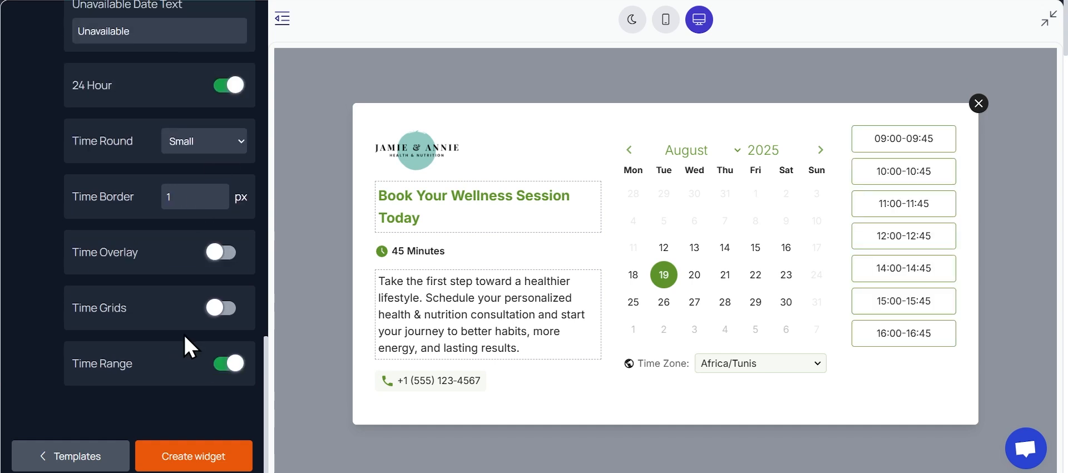
scroll(185, 332, "up", 5)
scroll(185, 332, "up", 10)
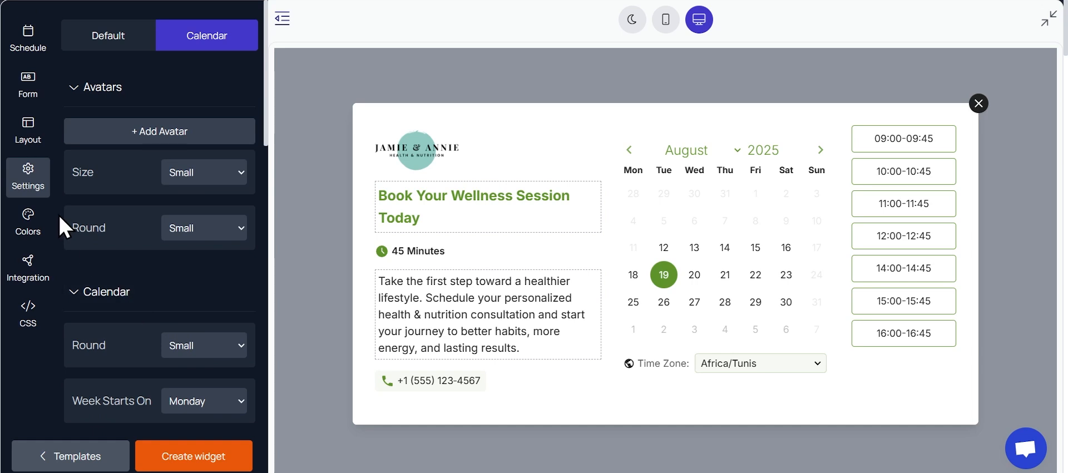
- Open the form editor from the Form tab and delete the Number of person field
left_click(27, 89)
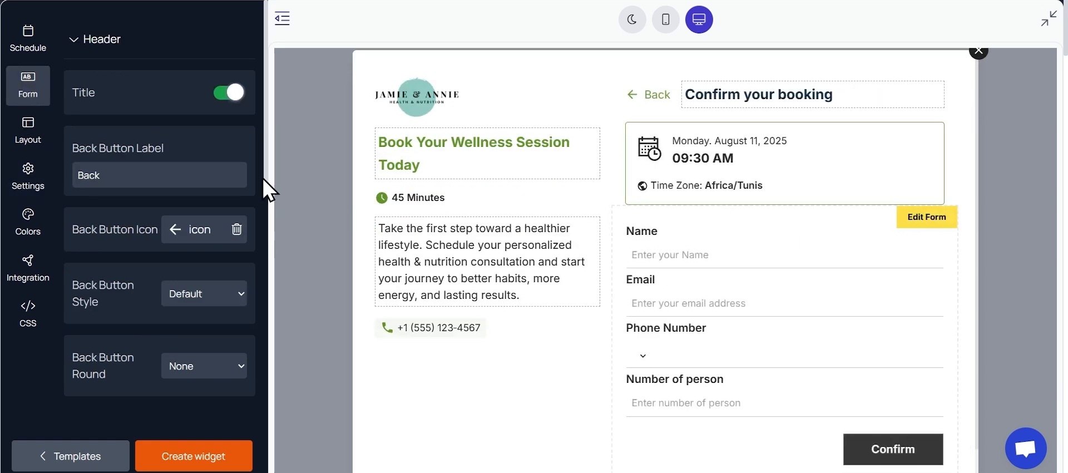
left_click(926, 219)
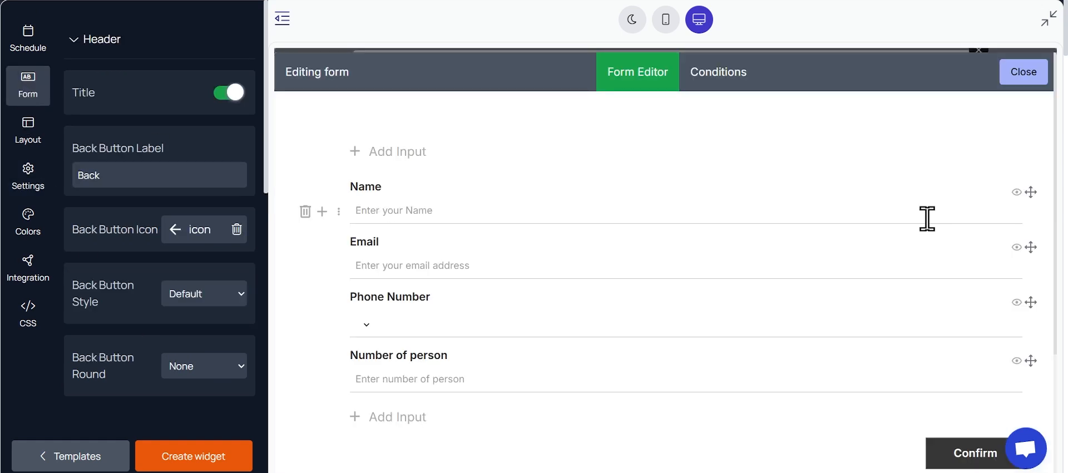
scroll(374, 384, "down", 3)
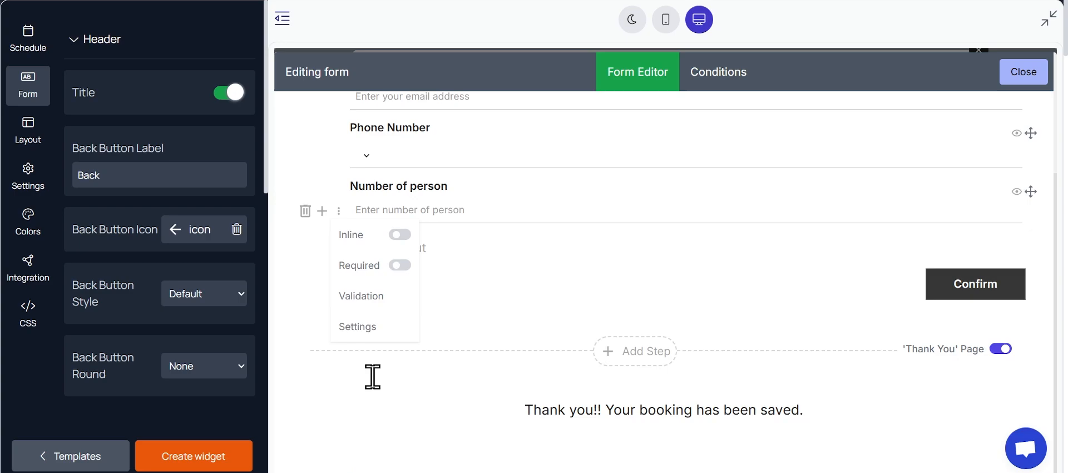
left_click(306, 212)
left_click(596, 50)
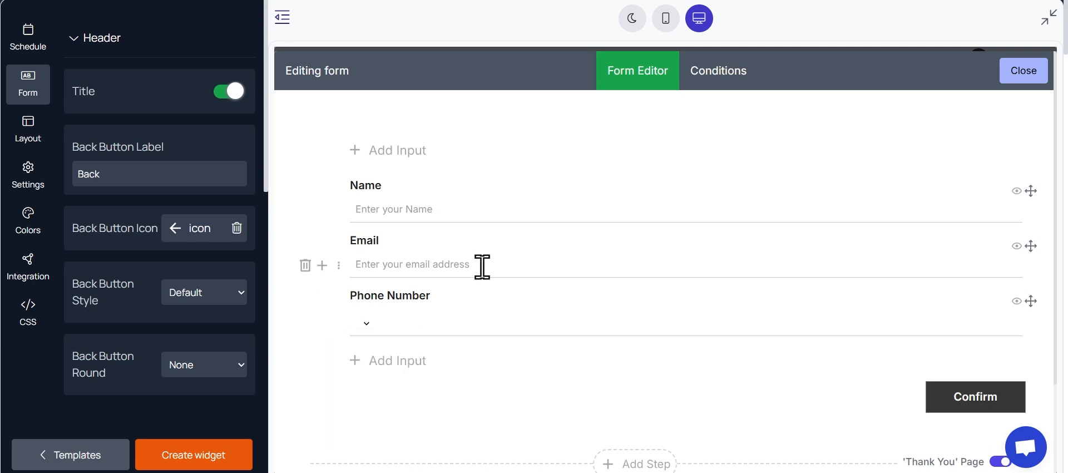
- Toggle the 'Thank You' page off and back on, then close the form editor
scroll(482, 267, "down", 2)
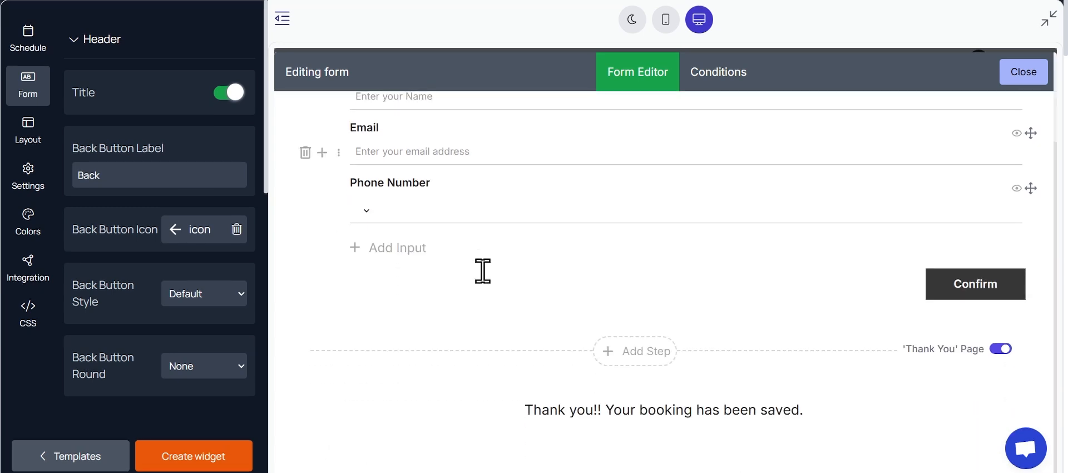
left_click(997, 362)
scroll(731, 412, "down", 2)
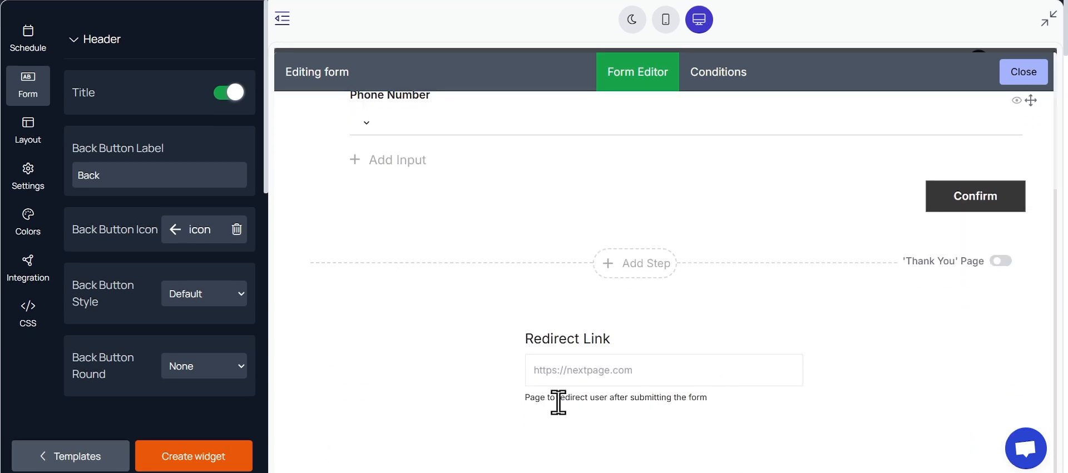
left_click(1003, 262)
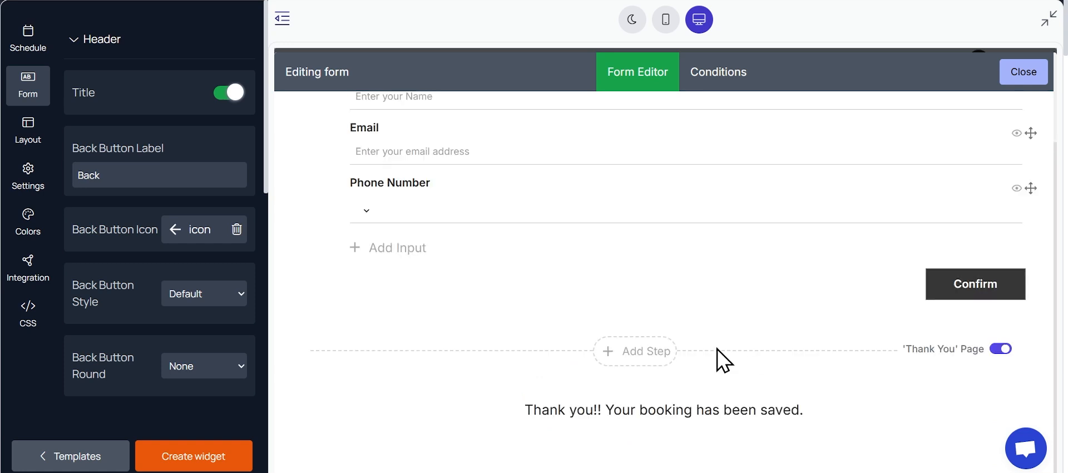
left_click(1024, 72)
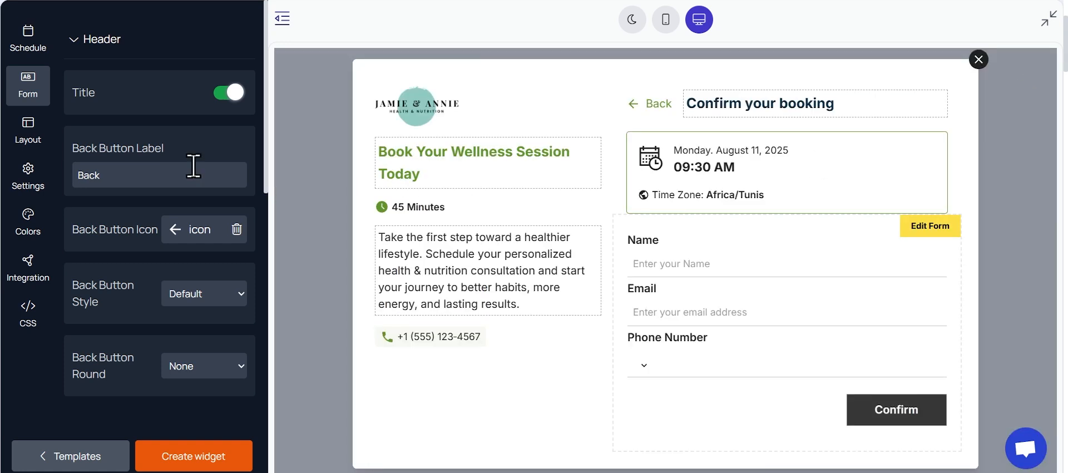
- Set the form fields' Rounded option to Small and Buttons Positions to Wide
scroll(194, 165, "down", 5)
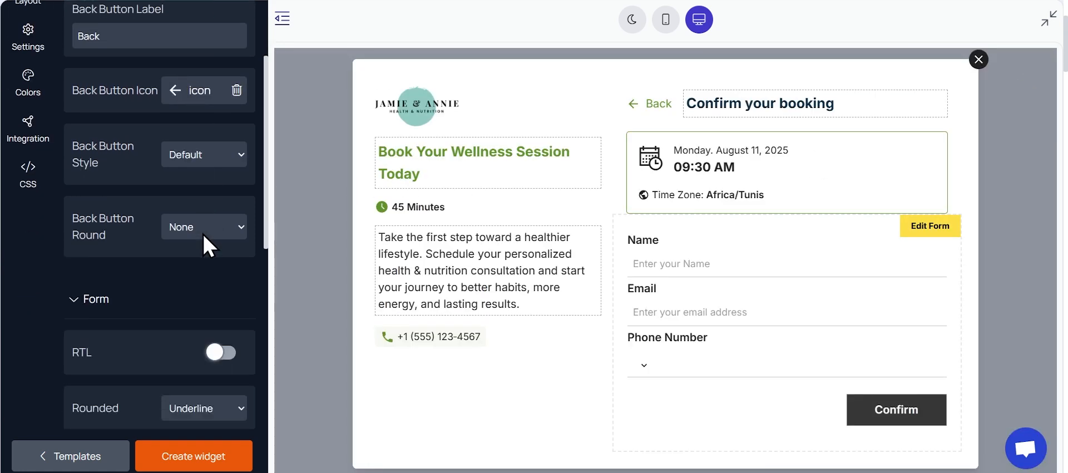
scroll(202, 235, "down", 5)
left_click(212, 270)
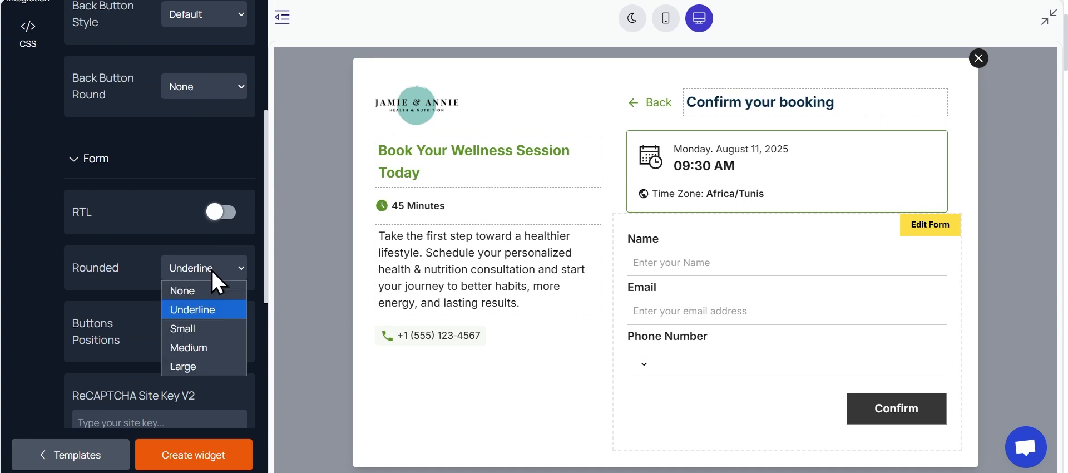
left_click(208, 332)
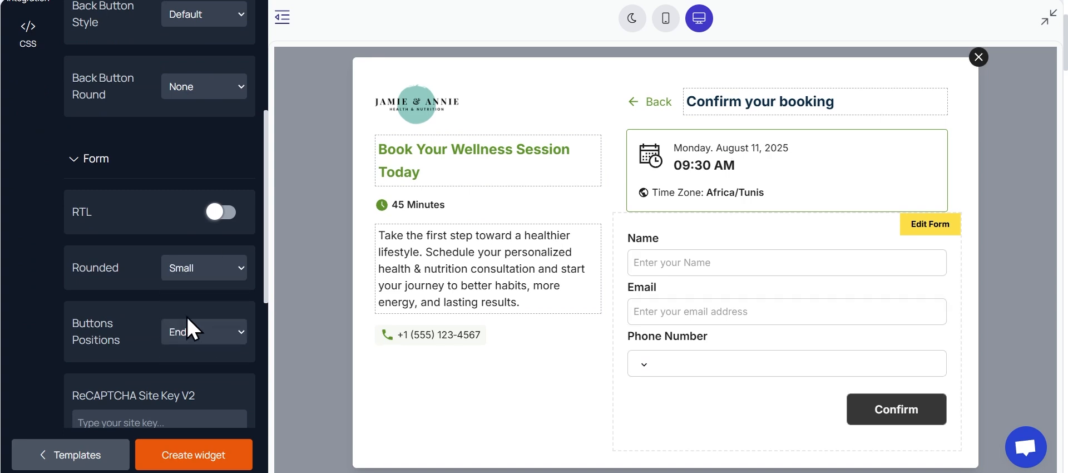
scroll(187, 328, "down", 2)
left_click(202, 259)
left_click(186, 282)
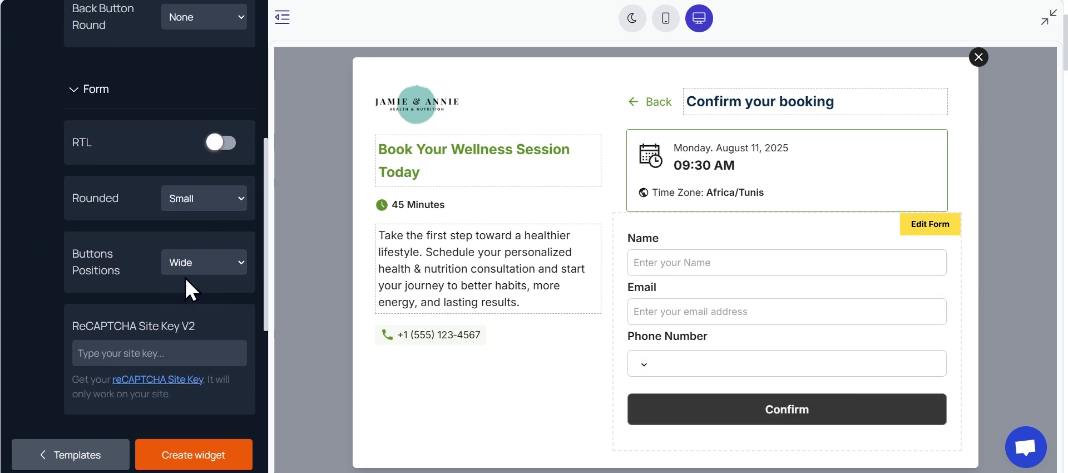
- Set the Selected Date-Time Background Opacity to 0.1
scroll(184, 275, "down", 6)
scroll(184, 274, "down", 5)
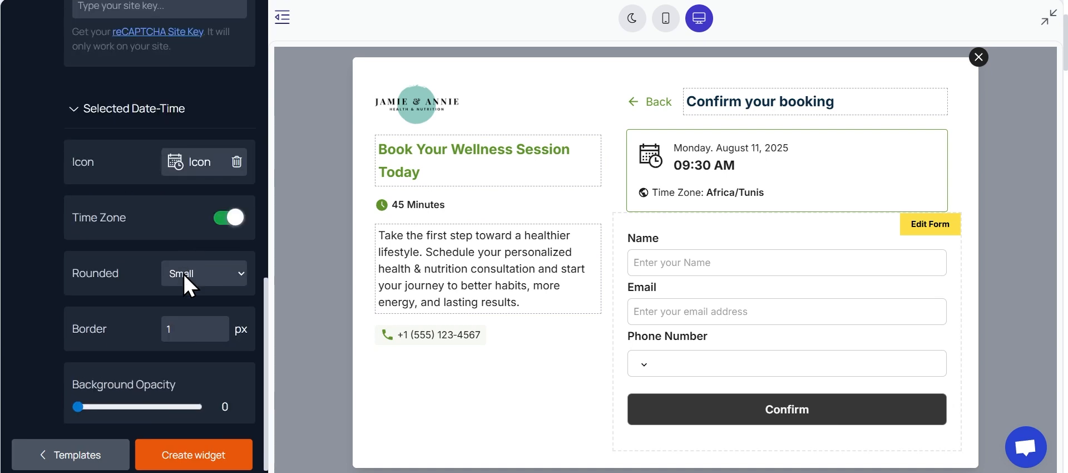
left_click_drag(77, 382, 88, 383)
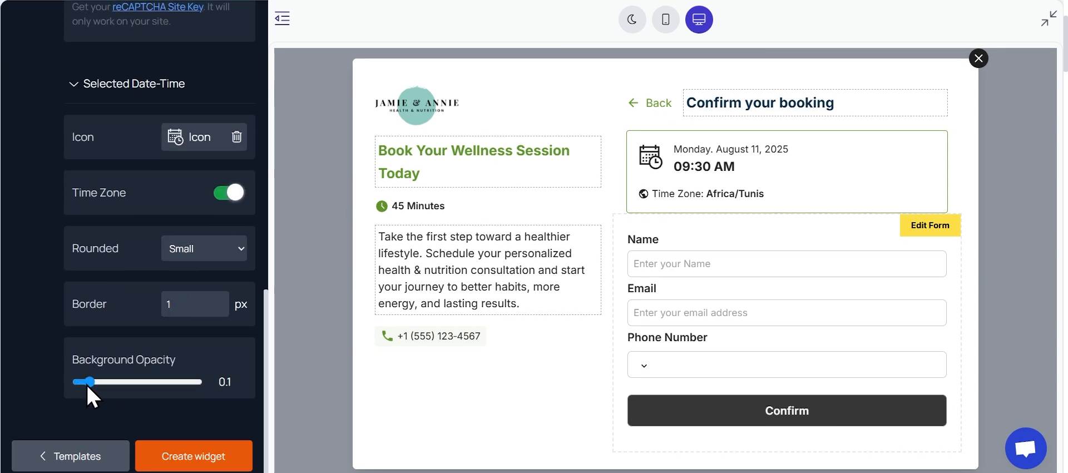
scroll(197, 342, "up", 20)
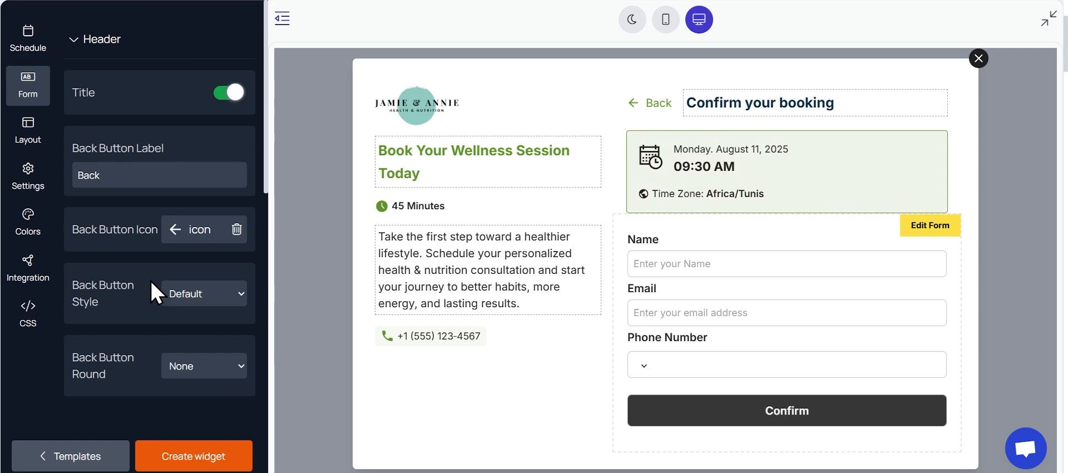
- In Colors, set the theme colour to teal RGB 39, 133, 117
left_click(34, 223)
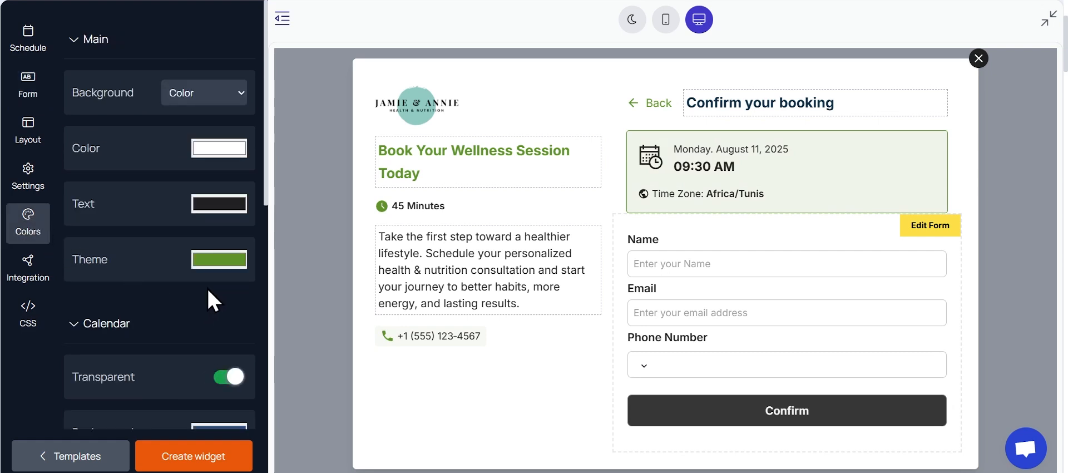
left_click(214, 271)
double_click(231, 407)
type("39")
key("Tab")
type("133")
key("Tab")
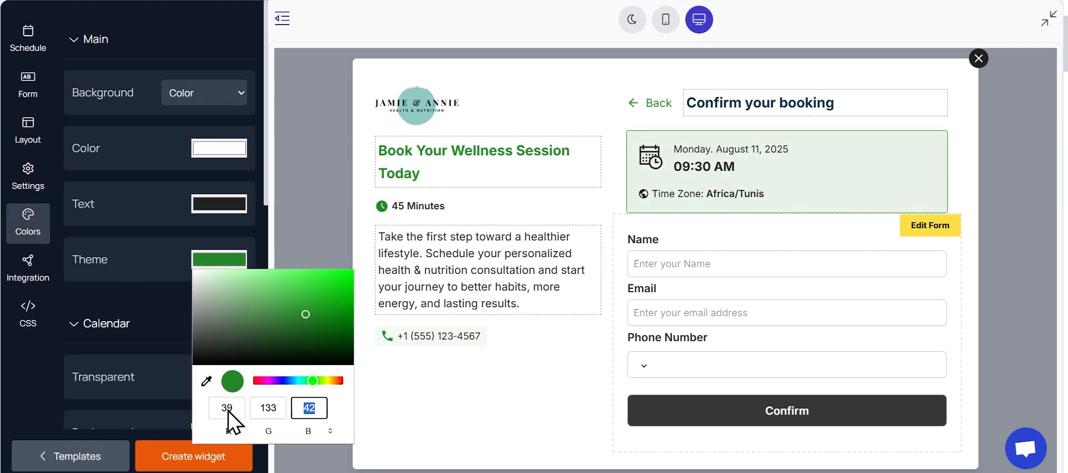
type("117")
key("Return")
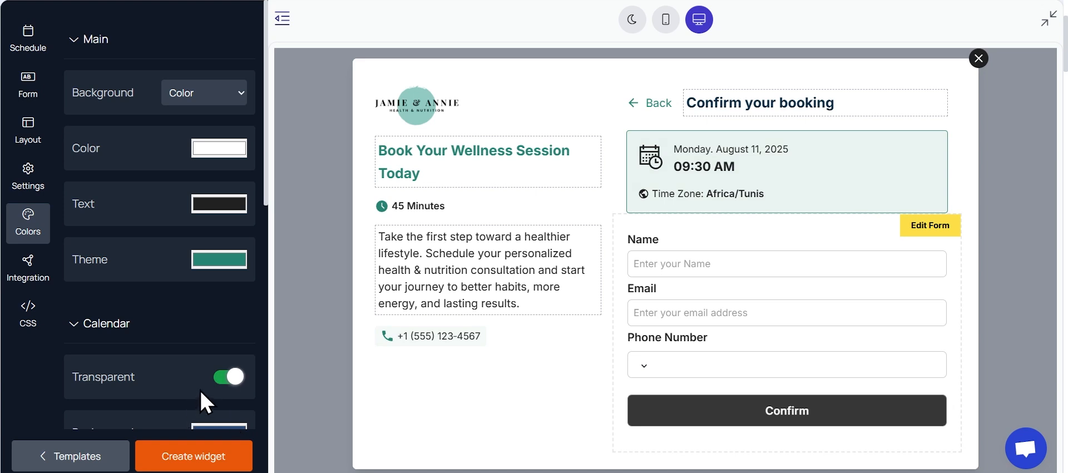
- Set the calendar header colour to RGB 39, 133, 115
scroll(194, 327, "down", 1)
scroll(194, 327, "down", 6)
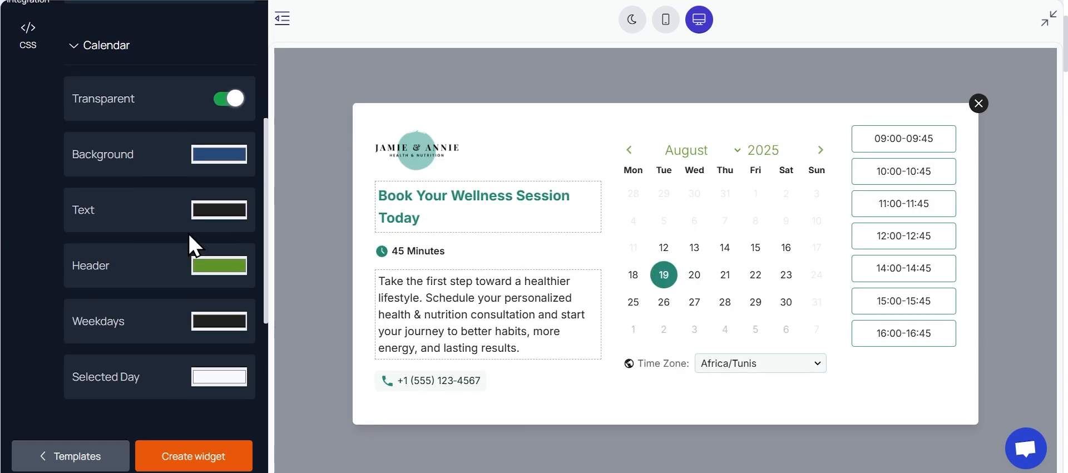
left_click(216, 200)
double_click(240, 340)
type("39")
key("Tab")
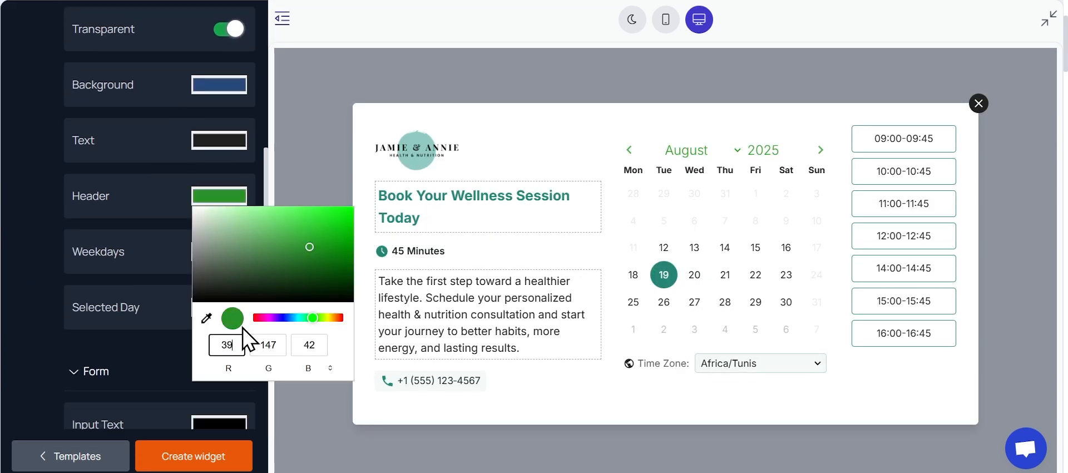
type("133")
key("Tab")
type("115")
key("Return")
- Preview the form via the 12:00-12:45 slot and set the Confirm button background to RGB 39, 133, 111
scroll(228, 317, "down", 1)
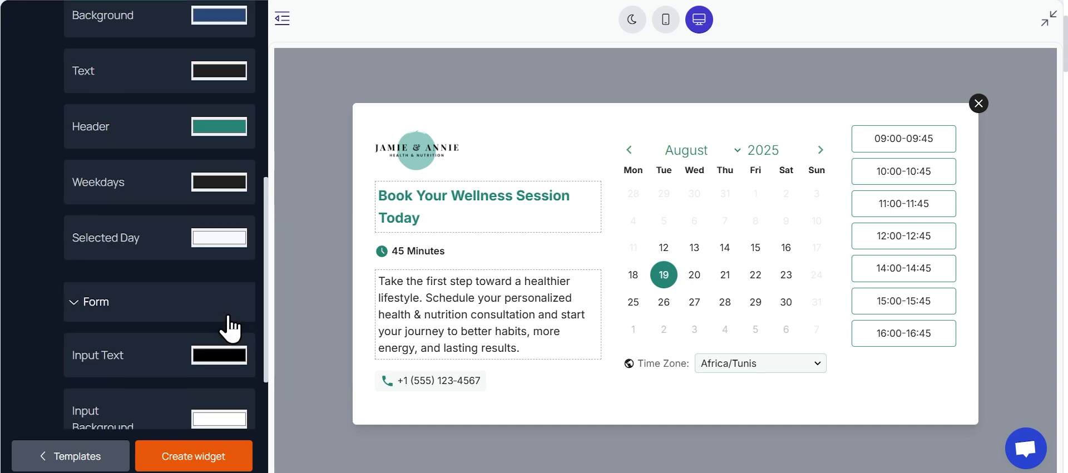
scroll(229, 316, "down", 2)
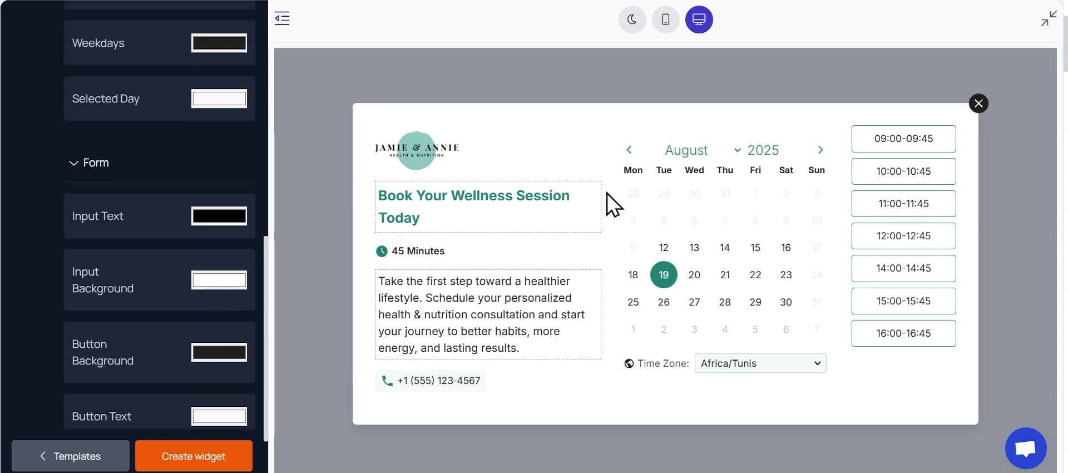
left_click(890, 236)
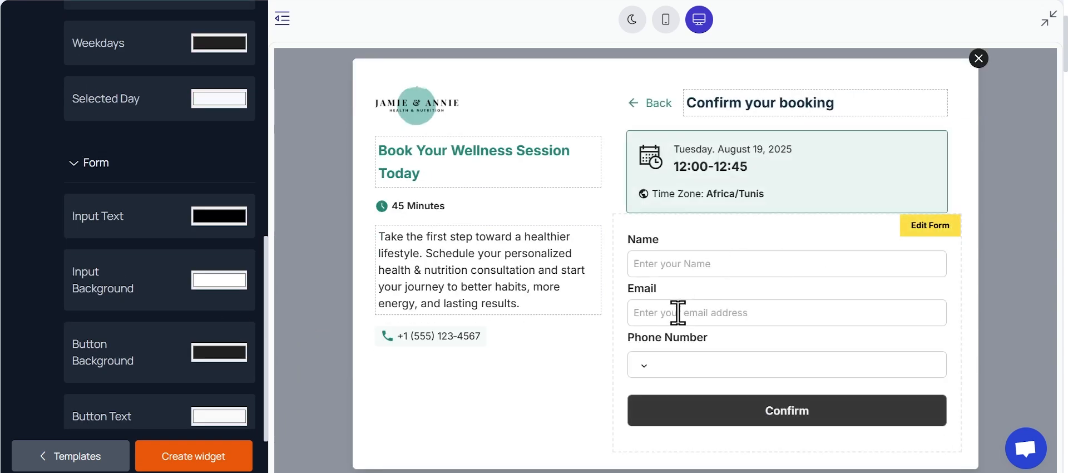
scroll(169, 252, "down", 2)
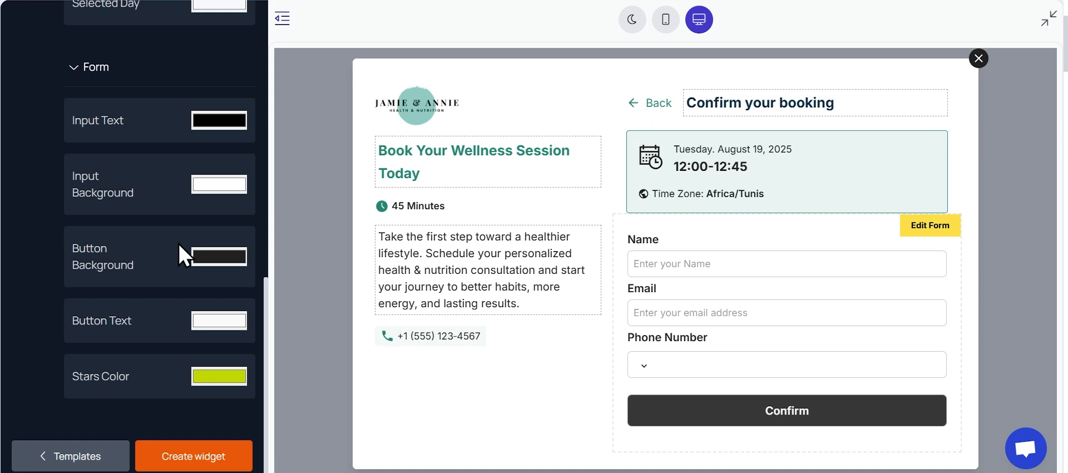
left_click(194, 254)
type("39")
key("Tab")
type("133")
key("Tab")
type("11")
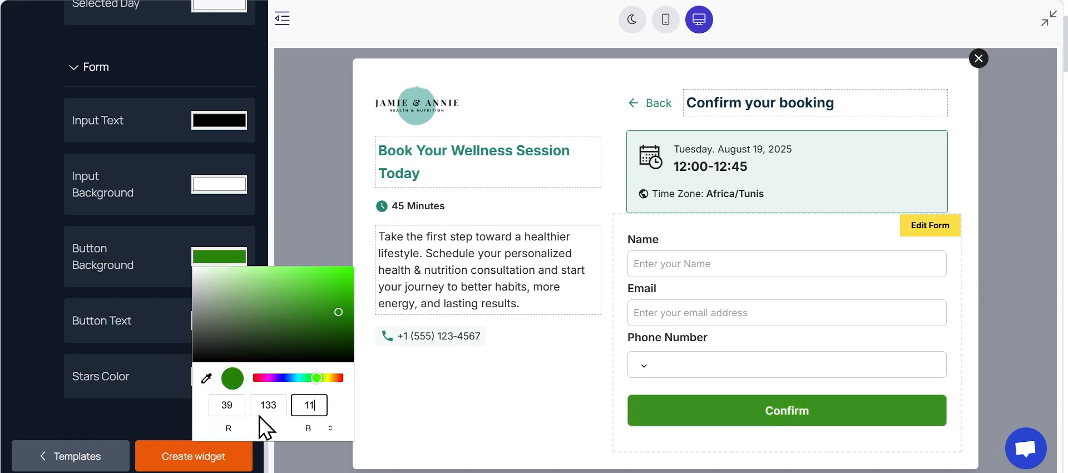
type("1")
key("Return")
scroll(146, 312, "up", 12)
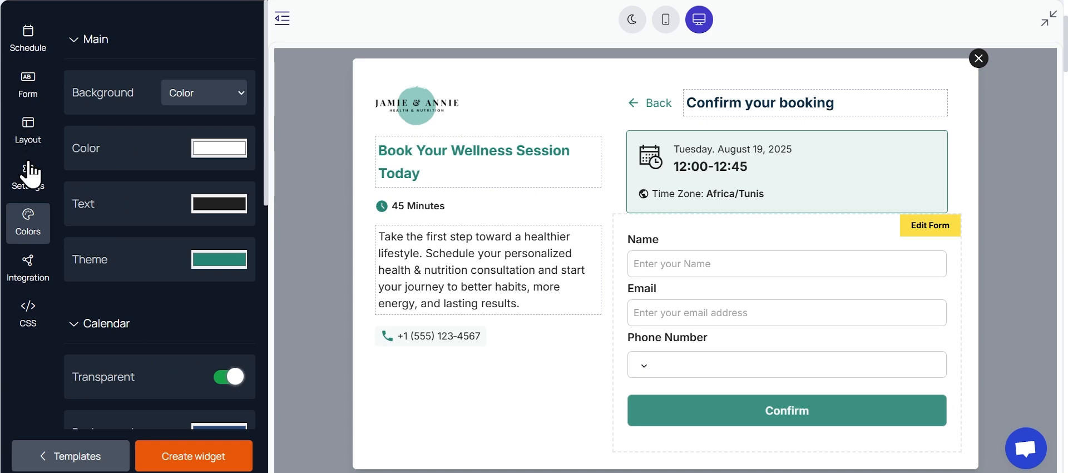
left_click(644, 103)
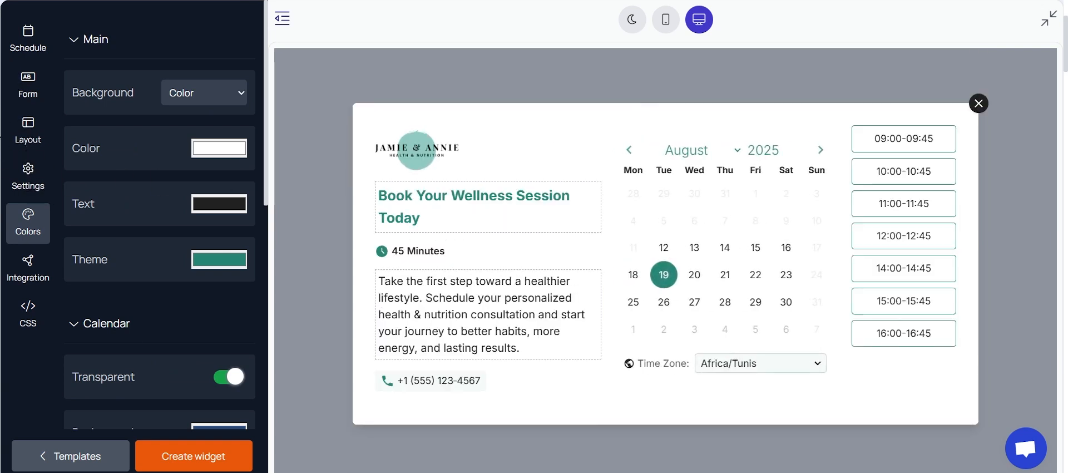
left_click(32, 140)
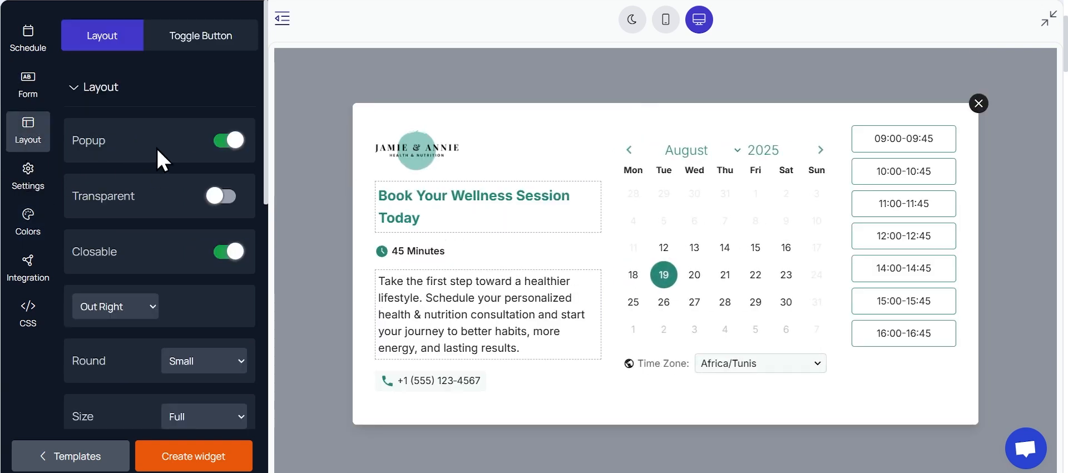
- Set the popup's Animation In to zoomIn in the Layout settings
scroll(157, 149, "down", 9)
scroll(157, 148, "down", 3)
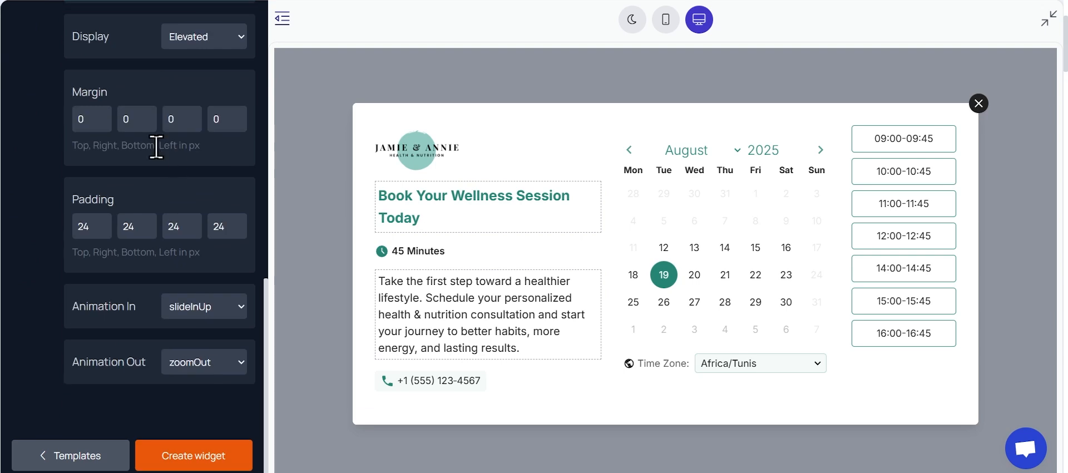
left_click(211, 307)
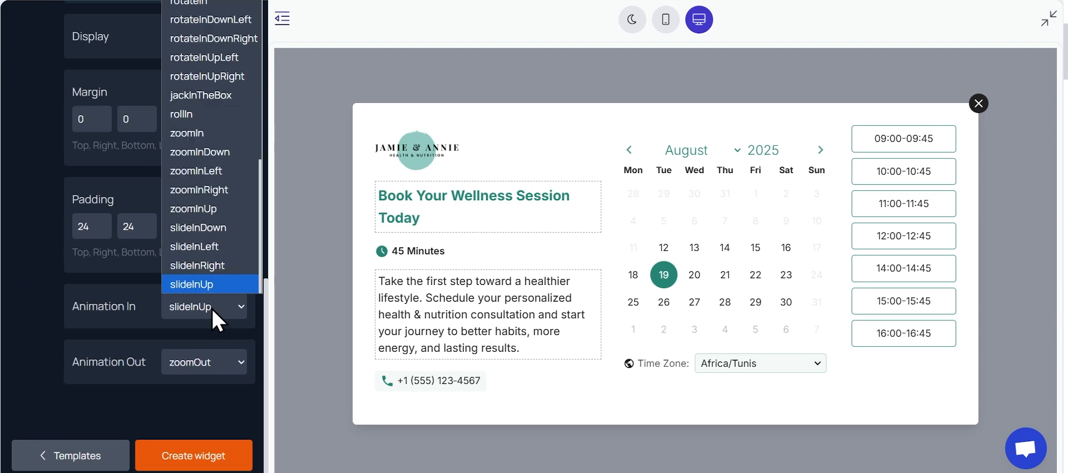
left_click(204, 134)
scroll(173, 288, "up", 12)
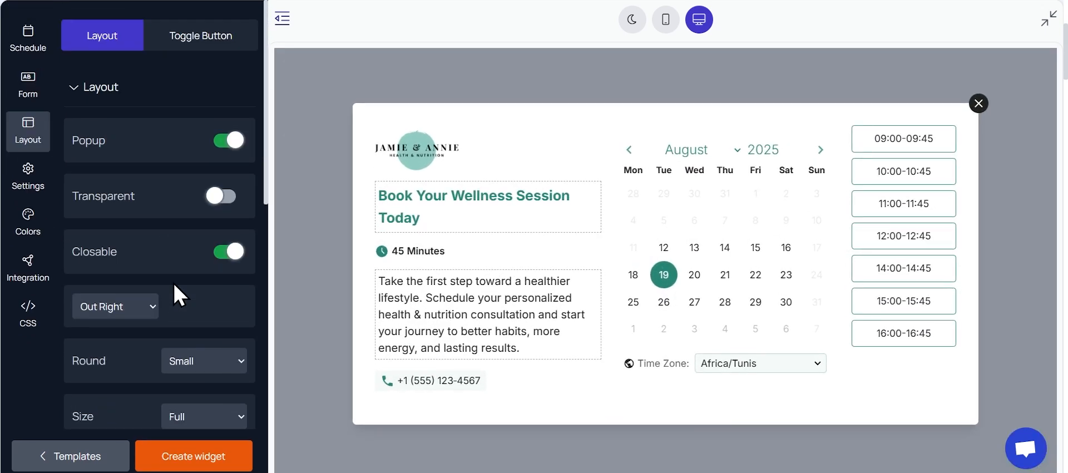
- Keep the toggle button shown while the popup is open and relabel it 'Enroll Now'
left_click(201, 33)
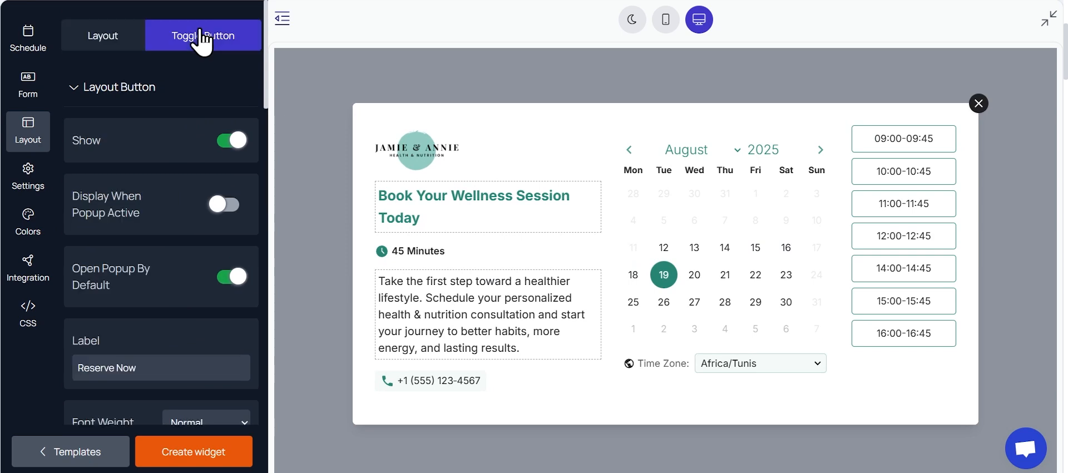
left_click(225, 204)
scroll(211, 110, "down", 1)
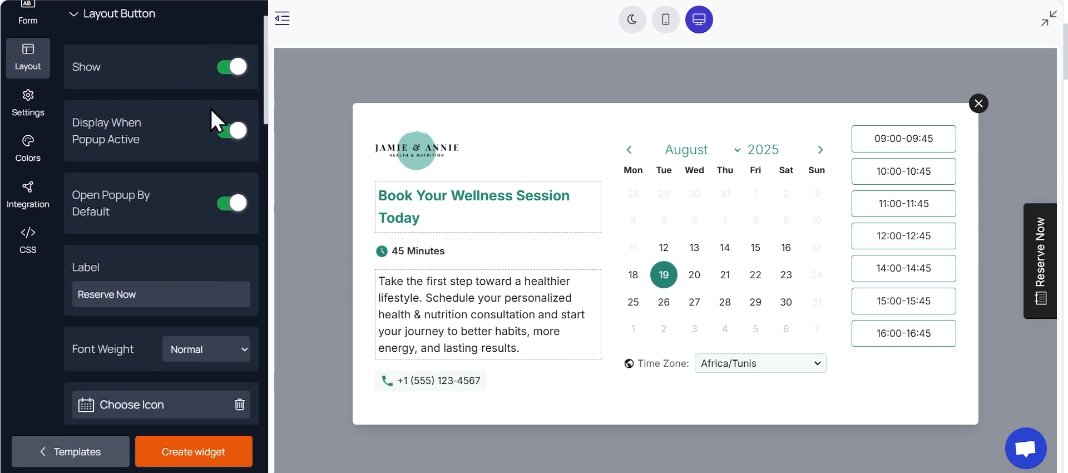
scroll(184, 167, "down", 1)
left_click(159, 231)
type("Enroll Now")
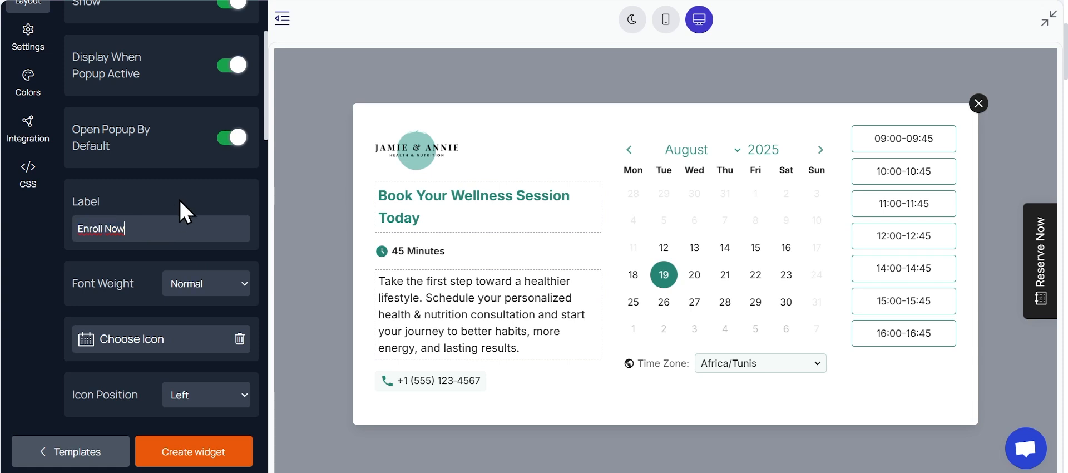
- Switch the Enroll Now button to Standard mode
scroll(179, 196, "down", 2)
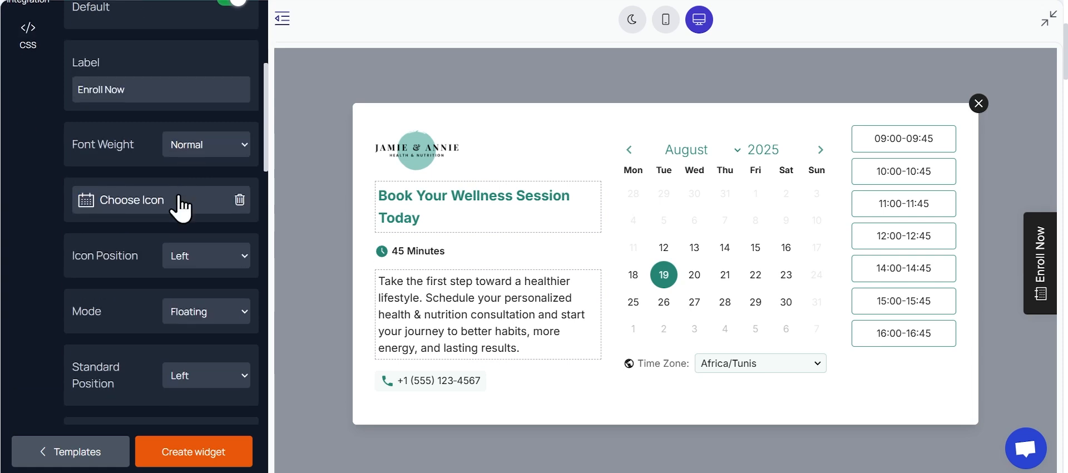
left_click(203, 315)
left_click(209, 350)
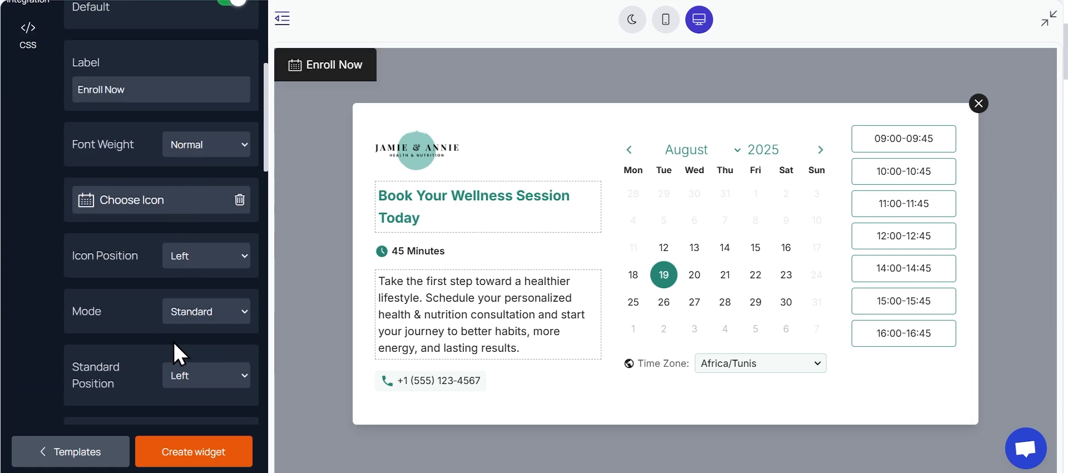
- Round all four corners of the button to 4 px
scroll(146, 328, "down", 3)
scroll(145, 326, "down", 3)
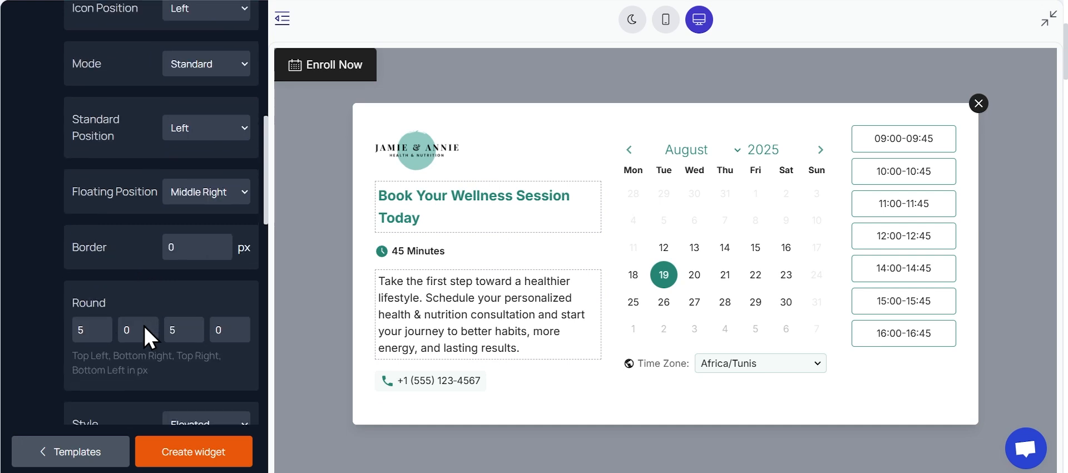
left_click_drag(86, 302, 72, 303)
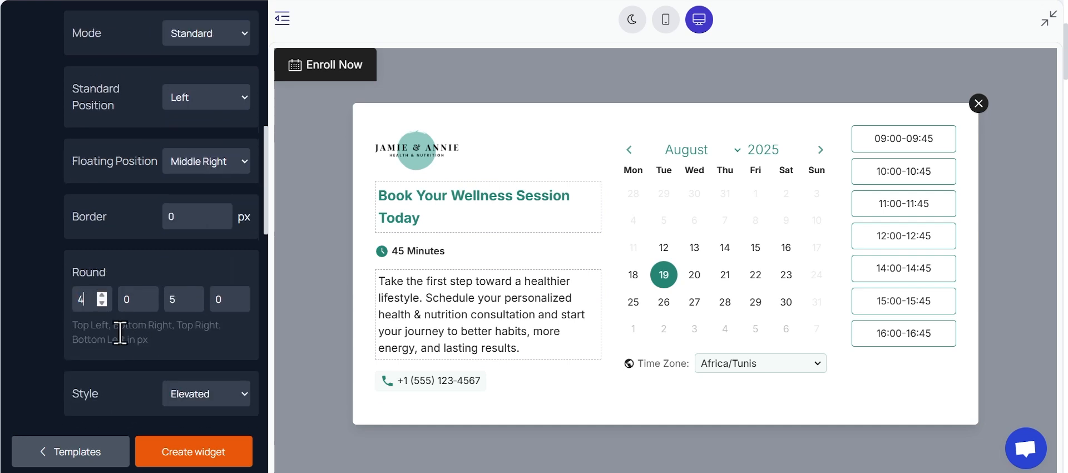
key("Tab")
type("4")
key("Tab")
type("4")
key("Tab")
type("4")
- Change the button style from Elevated to Flat
scroll(122, 334, "down", 3)
left_click(217, 251)
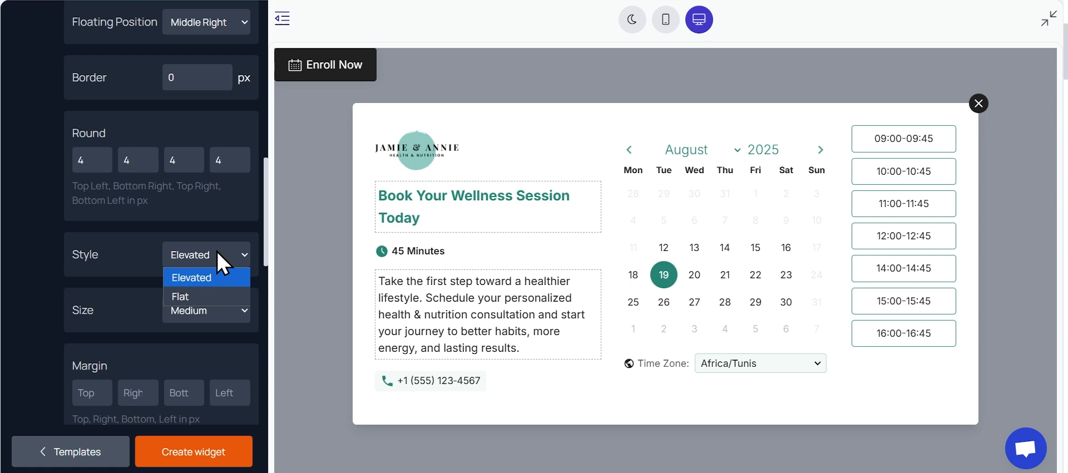
left_click(216, 296)
scroll(212, 297, "down", 3)
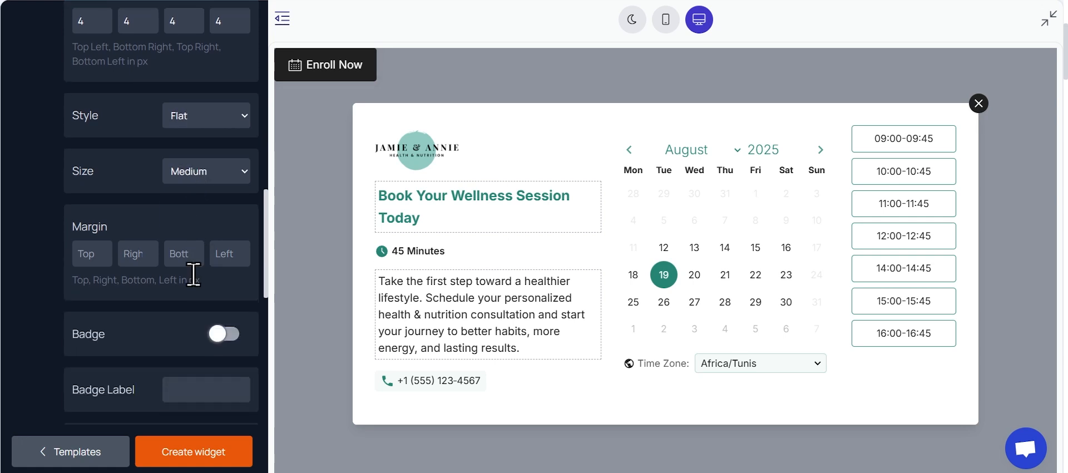
scroll(193, 273, "down", 10)
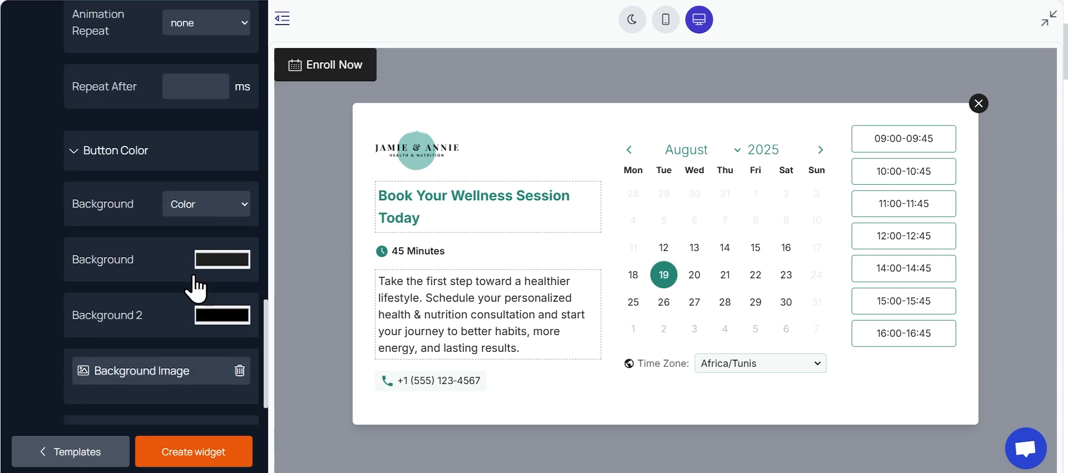
- Set the Enroll Now button background colour to teal RGB 39, 139, 117
left_click(211, 262)
double_click(231, 415)
type("39")
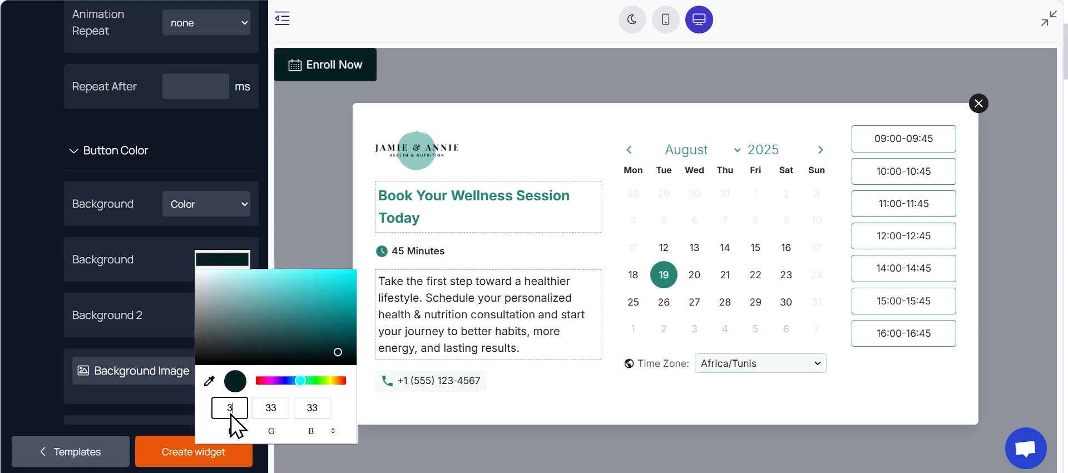
key("Tab")
type("139")
key("Tab")
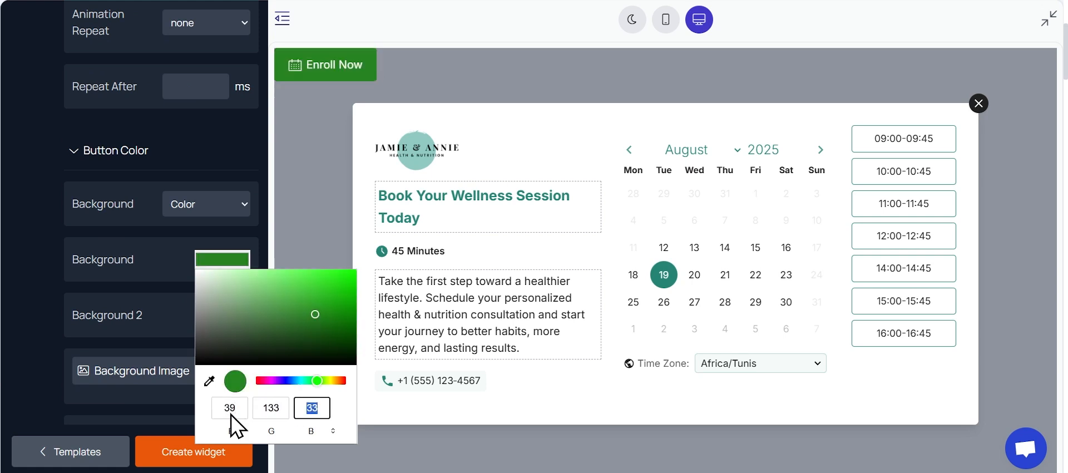
type("117")
key("Escape")
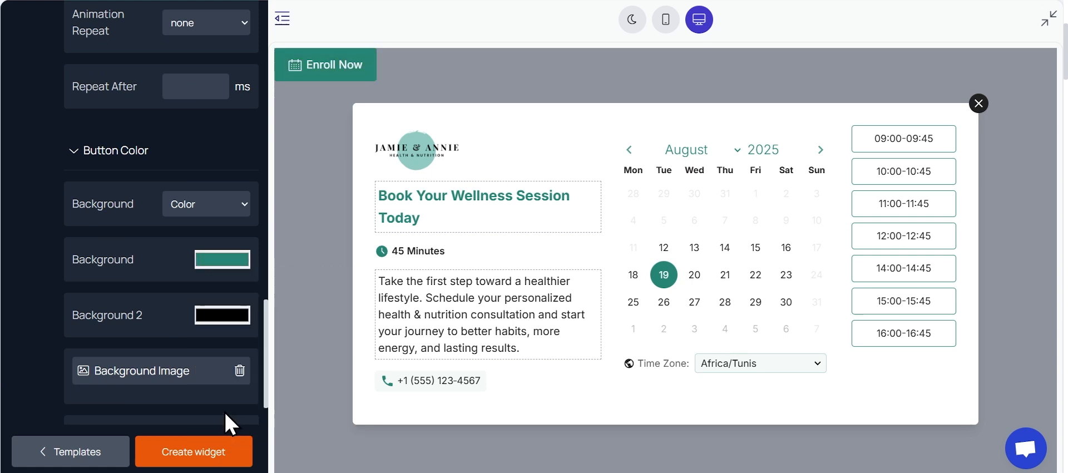
scroll(210, 396, "down", 4)
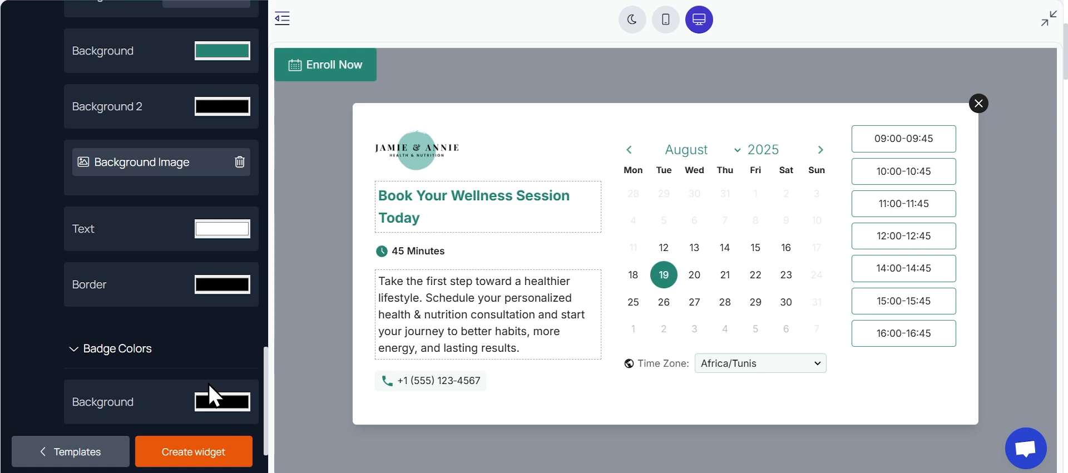
scroll(209, 383, "down", 2)
scroll(209, 383, "up", 15)
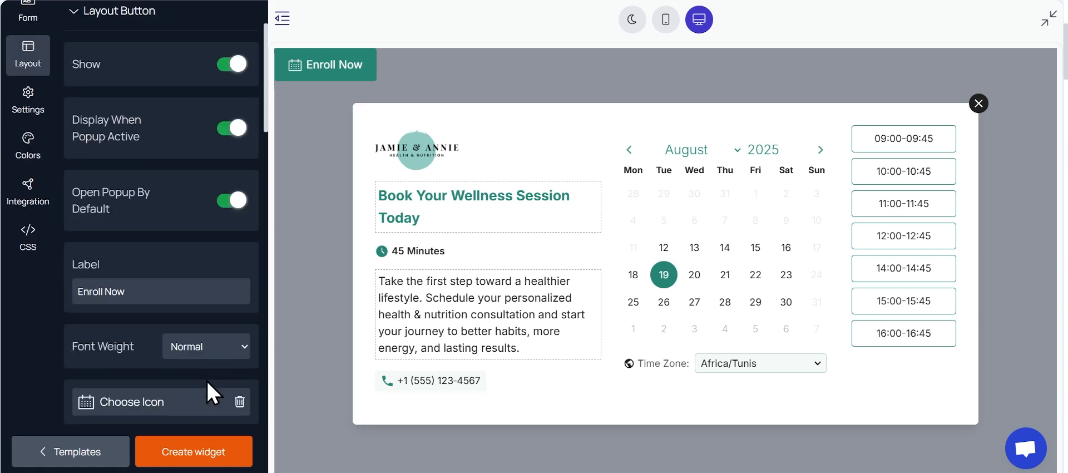
scroll(207, 381, "up", 2)
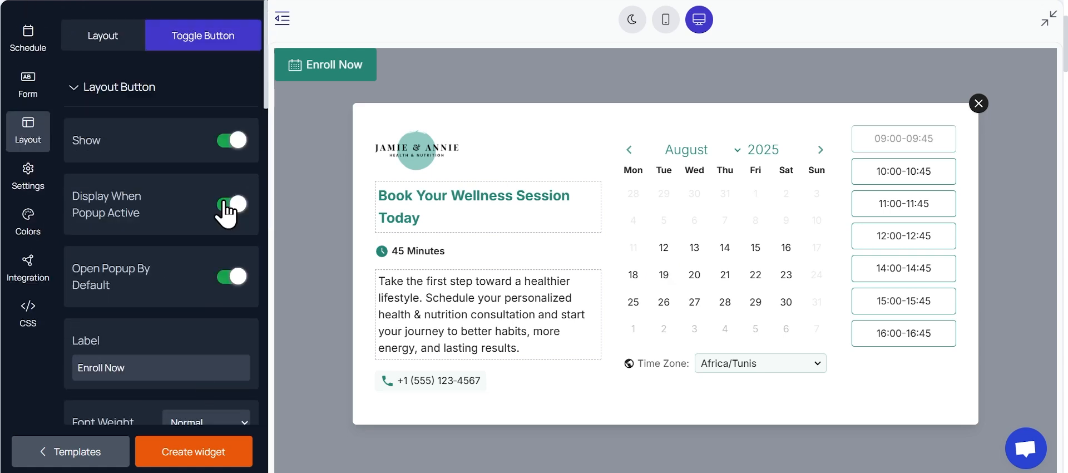
- Turn off Open Popup By Default and review the Integration and CSS settings
left_click(230, 277)
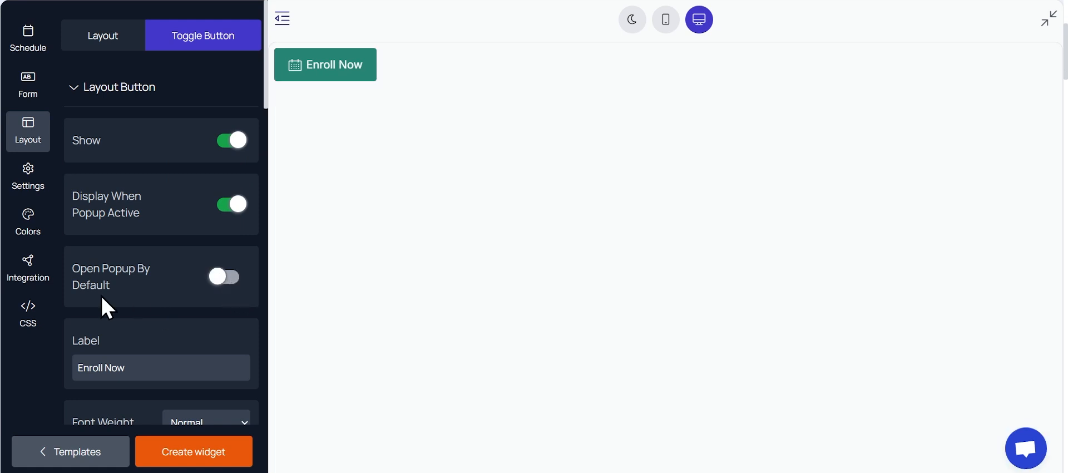
left_click(29, 288)
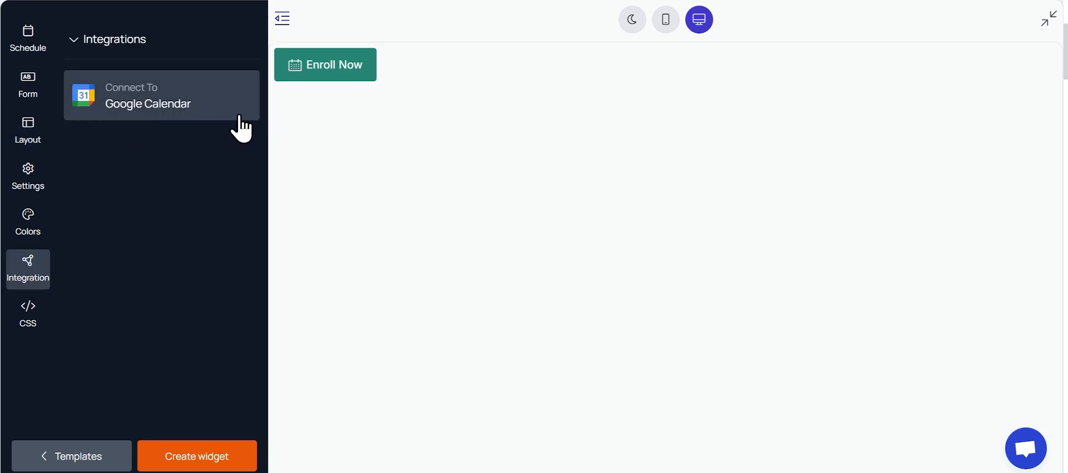
left_click(28, 325)
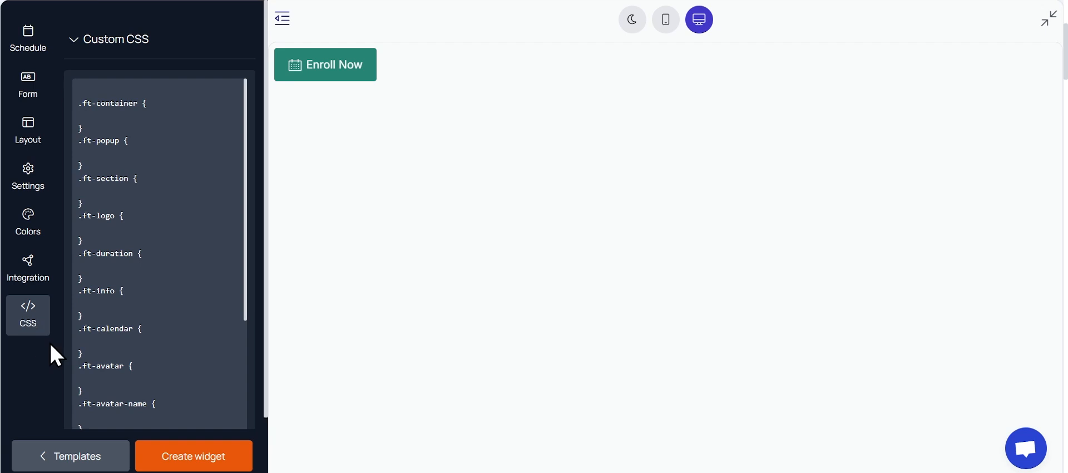
- Create the widget and copy its embed code
scroll(191, 351, "down", 5)
scroll(195, 346, "down", 2)
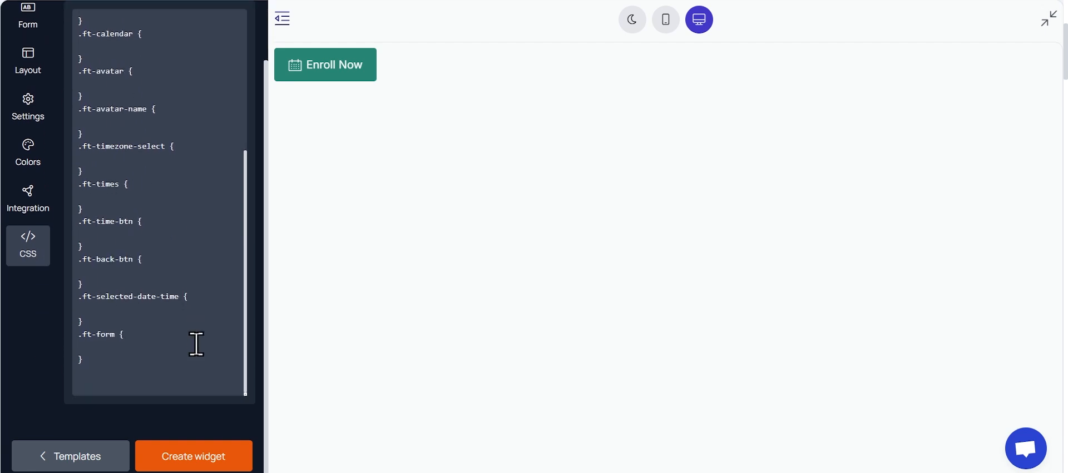
left_click(209, 456)
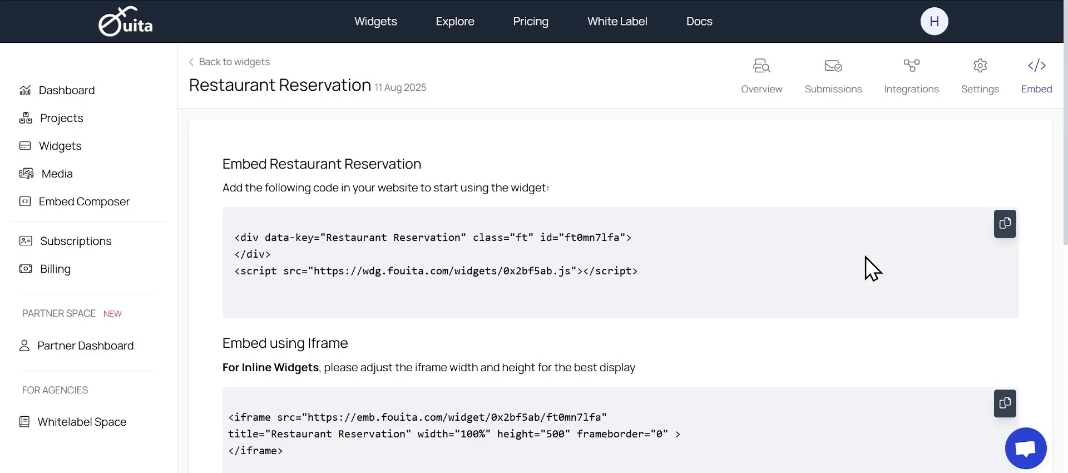
left_click(1005, 225)
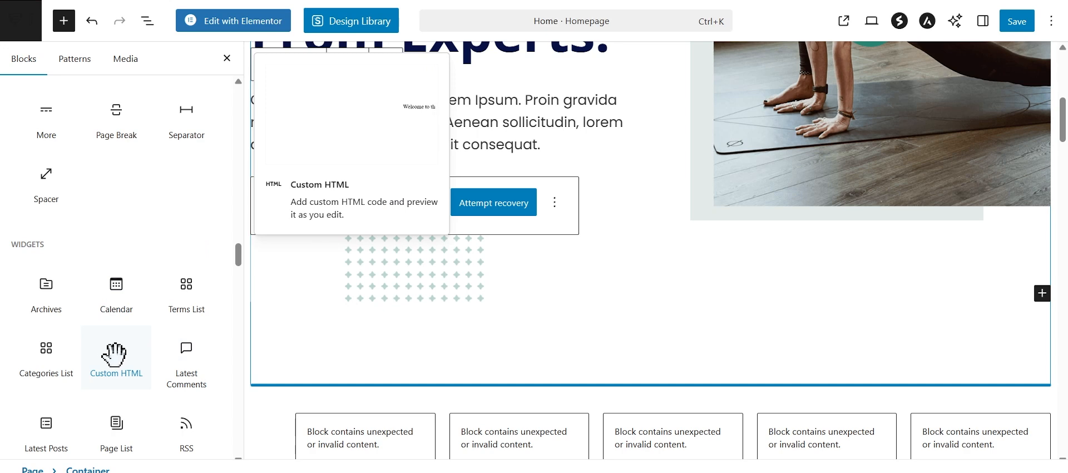
- Paste the Fouita embed code into a new Custom HTML block, preview it, and save the page
left_click_drag(114, 354, 311, 325)
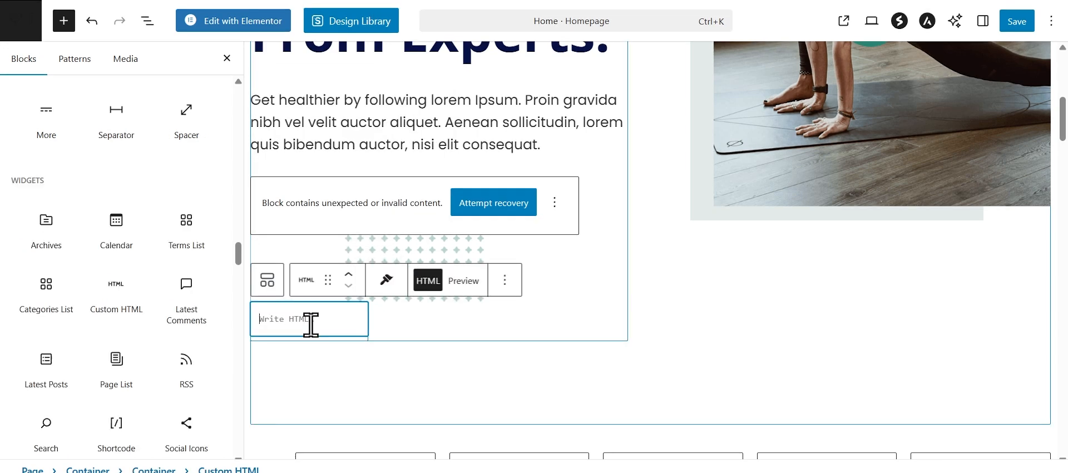
key("ctrl+v")
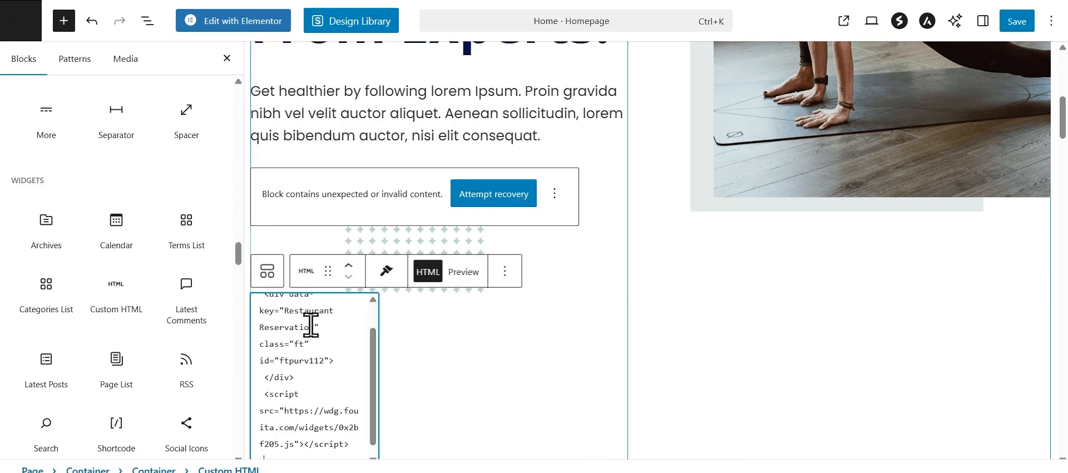
left_click(465, 272)
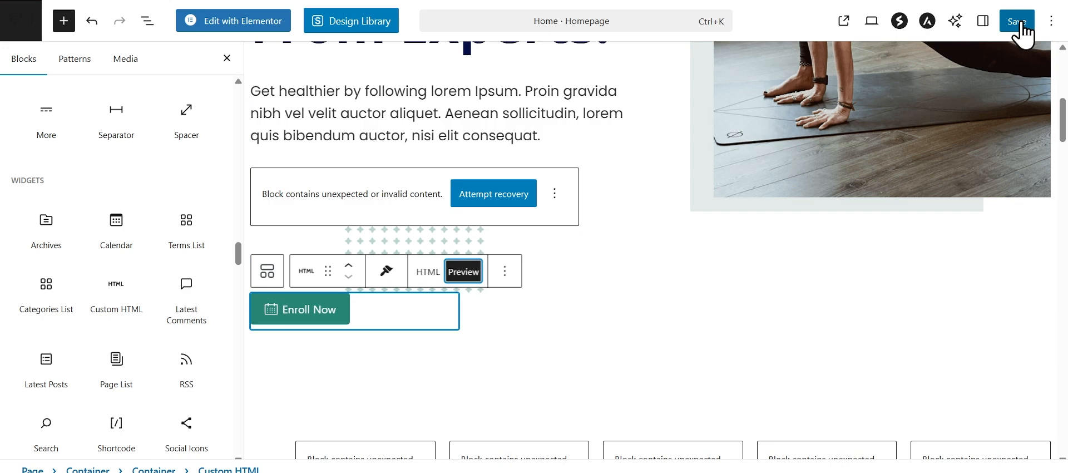
left_click(1022, 23)
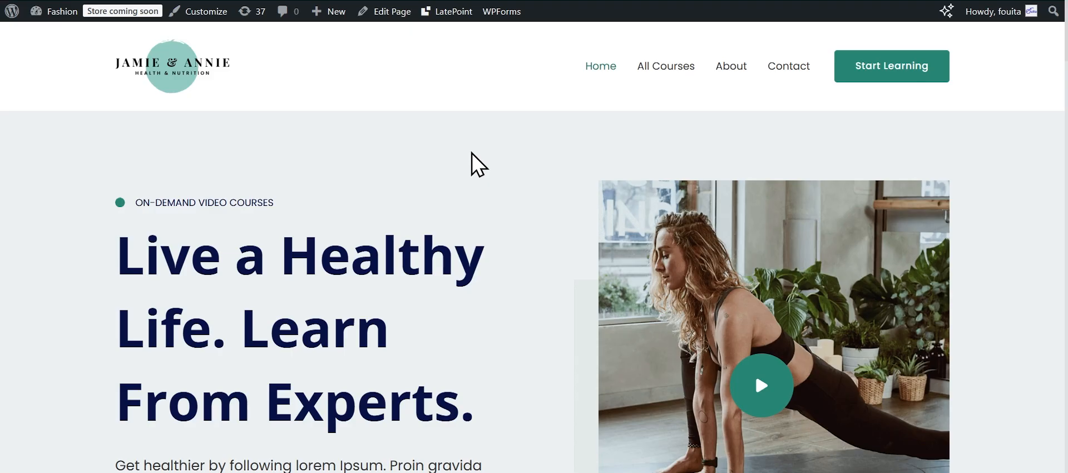
- From Enroll Now, pick 13 August and the 11:00-11:45 time slot
scroll(473, 164, "down", 4)
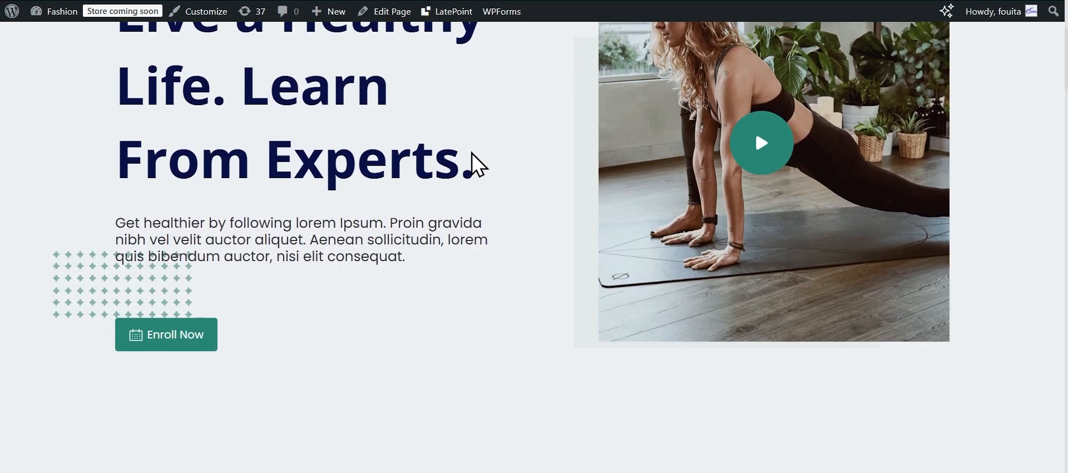
scroll(473, 164, "down", 2)
left_click(189, 236)
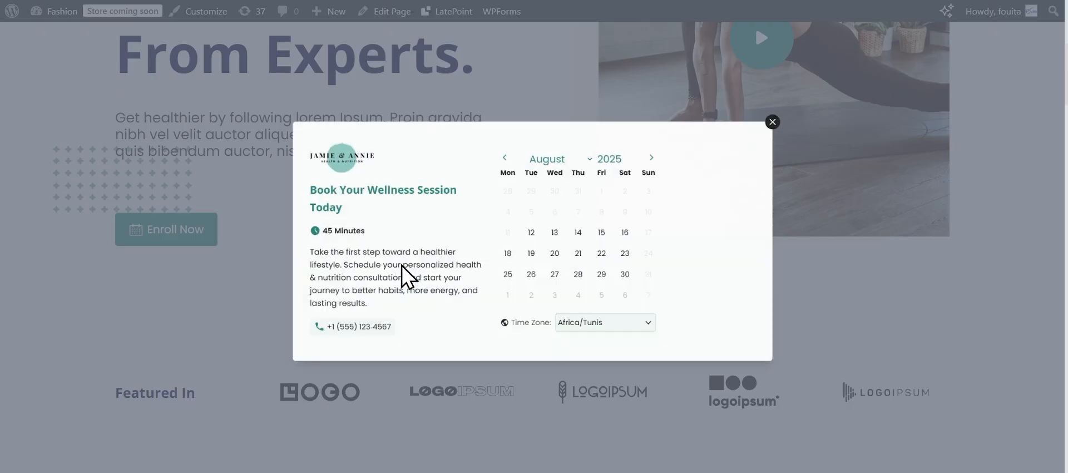
left_click(562, 231)
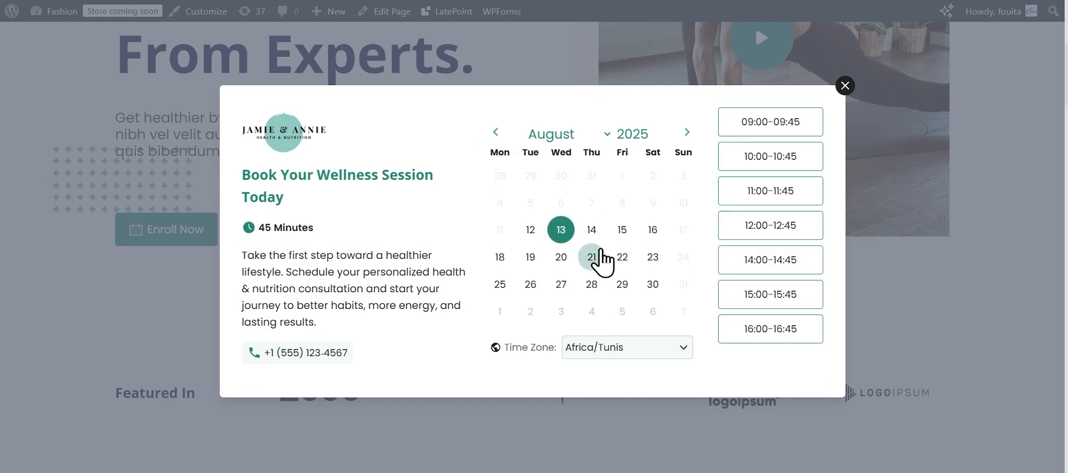
left_click(751, 192)
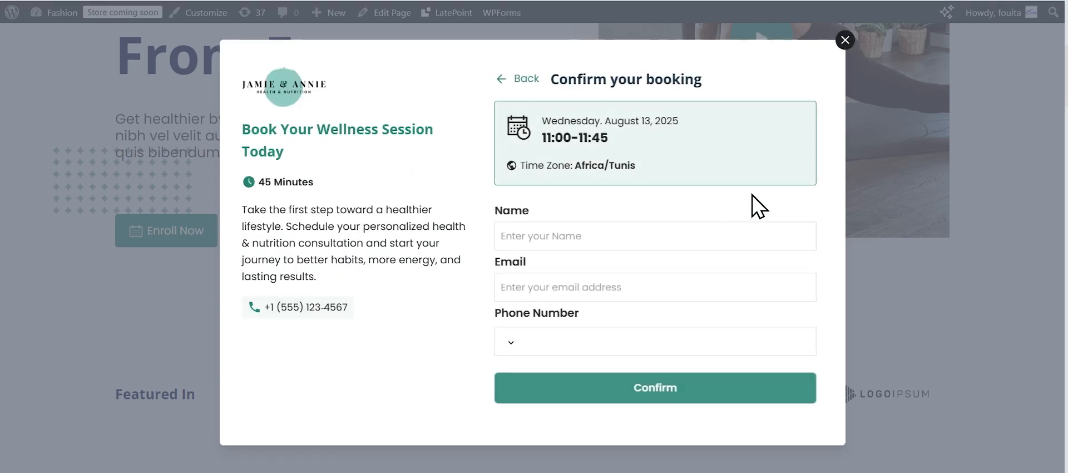
- Enter the attendee's name and e-mail, confirm the booking, and close the popup
left_click(600, 237)
type("Joe Doe")
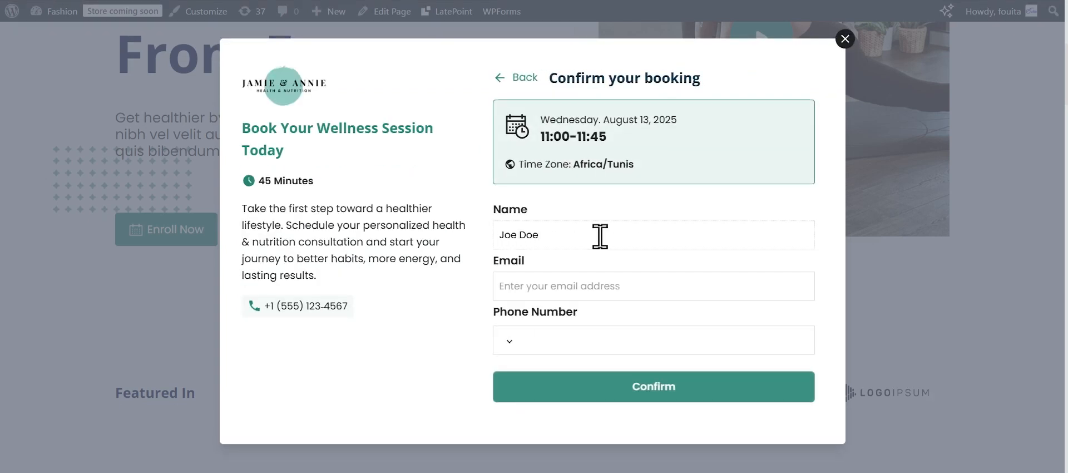
left_click(588, 285)
type("joe@mail.com")
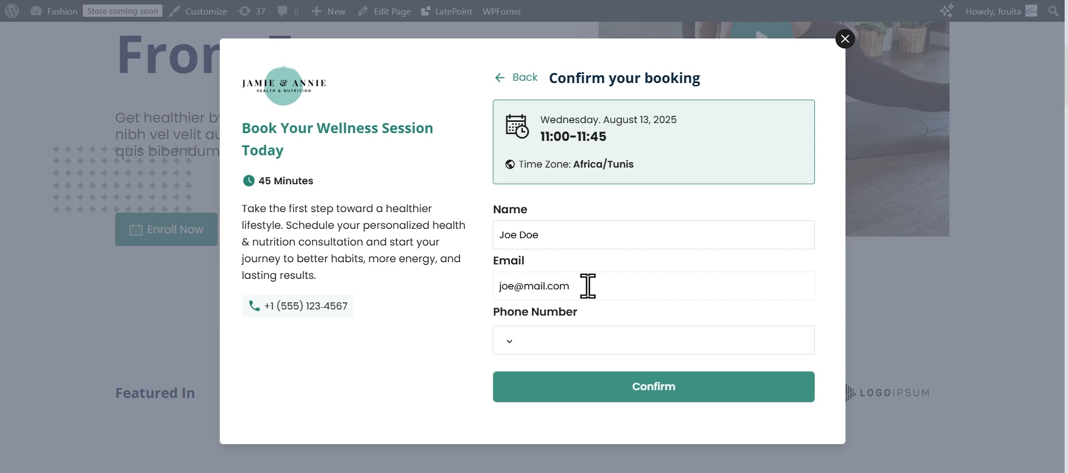
left_click(617, 389)
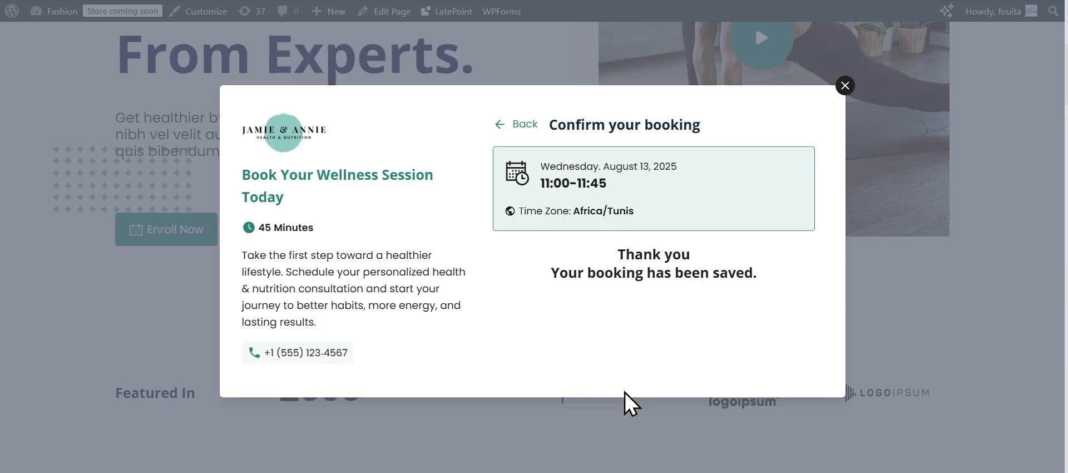
left_click(843, 88)
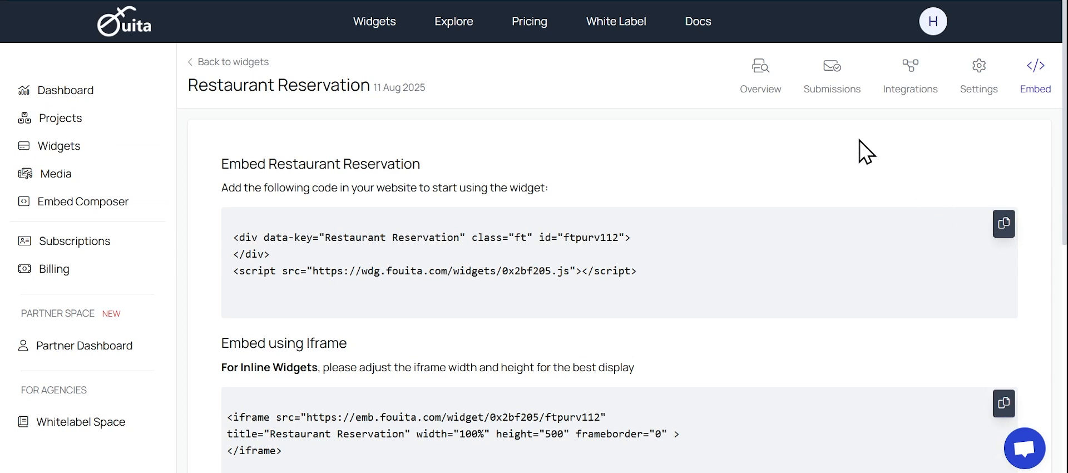
- Open Submissions and scroll the table to see the 13/08/2025 11:00–11:45 booking's details
left_click(820, 71)
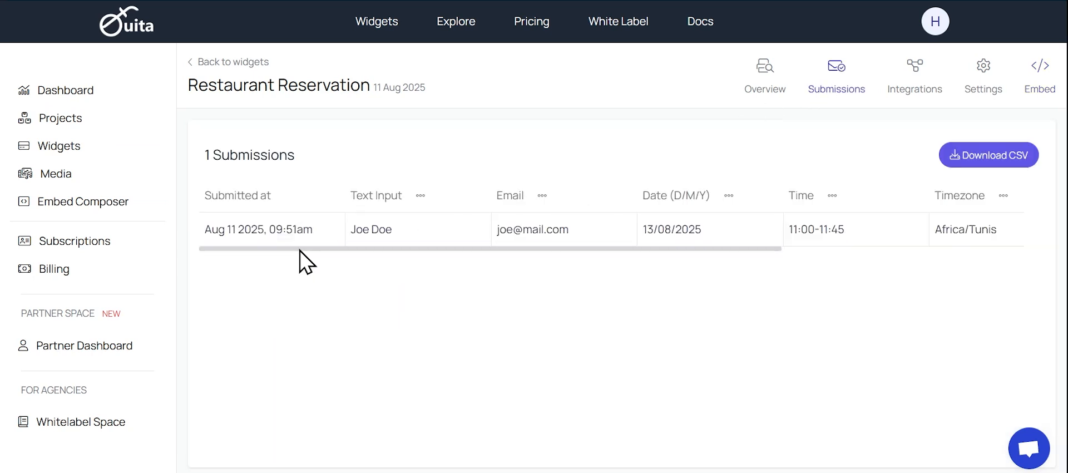
left_click_drag(300, 252, 547, 273)
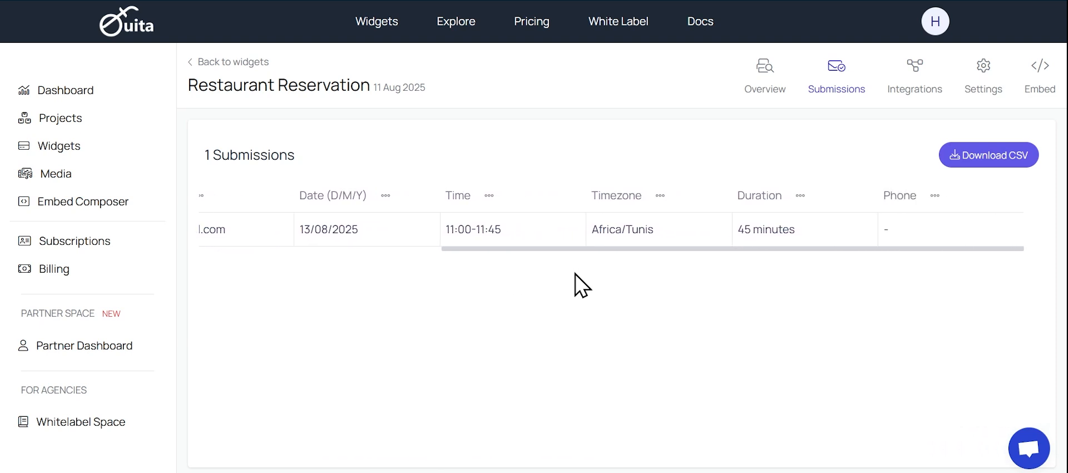